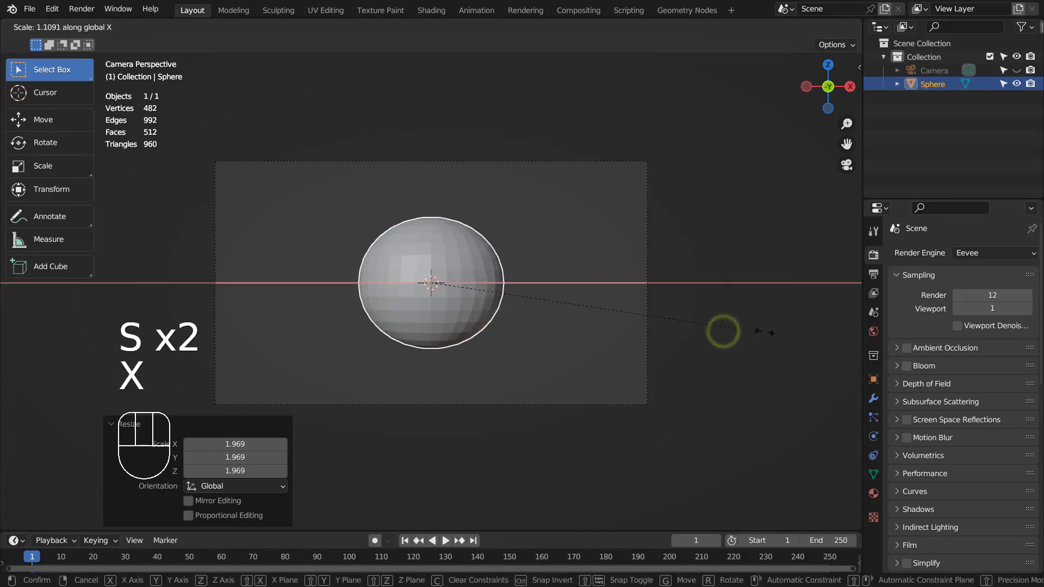
Stretch the sphere along X by about 1.46 and add a smaller duplicate offset about 1.36 m in X and -1.18 m in Z
{"action": "left_click", "coordinate": [857, 334]}
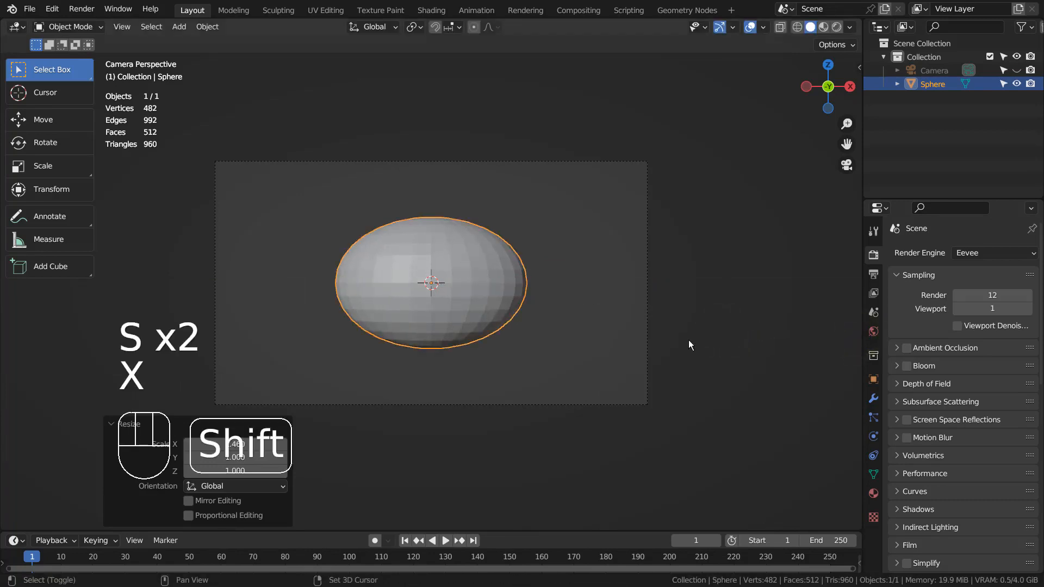
{"action": "key", "text": "shift+d"}
{"action": "left_click", "coordinate": [734, 379]}
{"action": "key", "text": "s"}
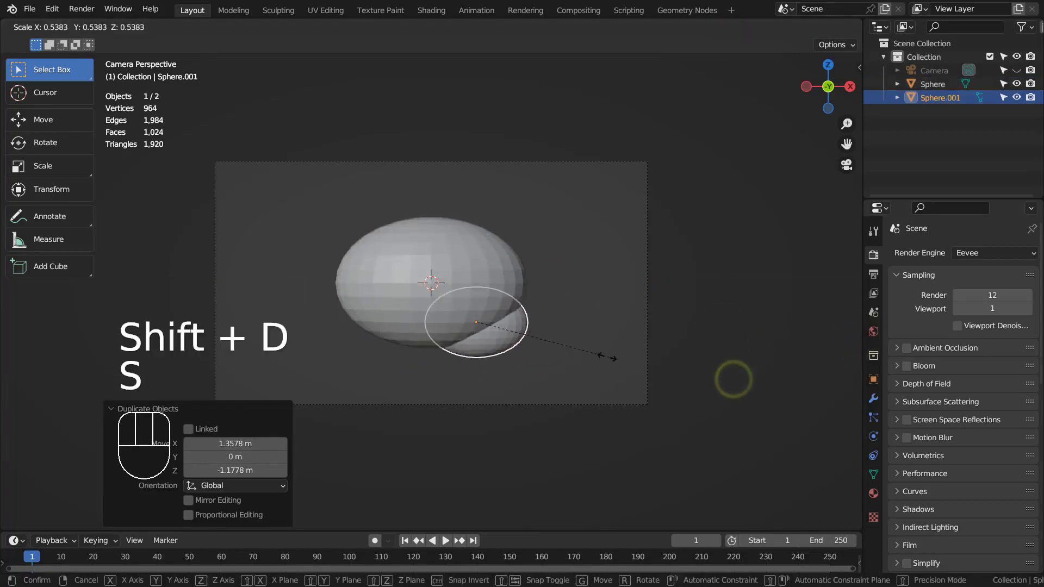
{"action": "left_click", "coordinate": [582, 354]}
Move the small sphere about 0.25 m in X and -0.8 m in Z beneath the body, and narrow it along X to about 0.6
{"action": "key", "text": "g"}
{"action": "left_click", "coordinate": [591, 380]}
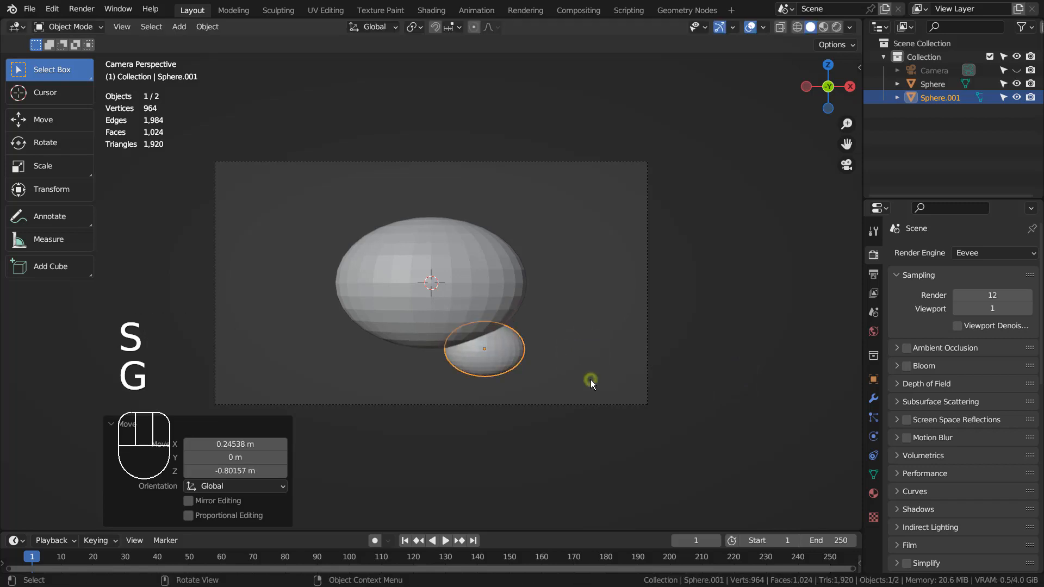
{"action": "key", "text": "s"}
{"action": "key", "text": "x"}
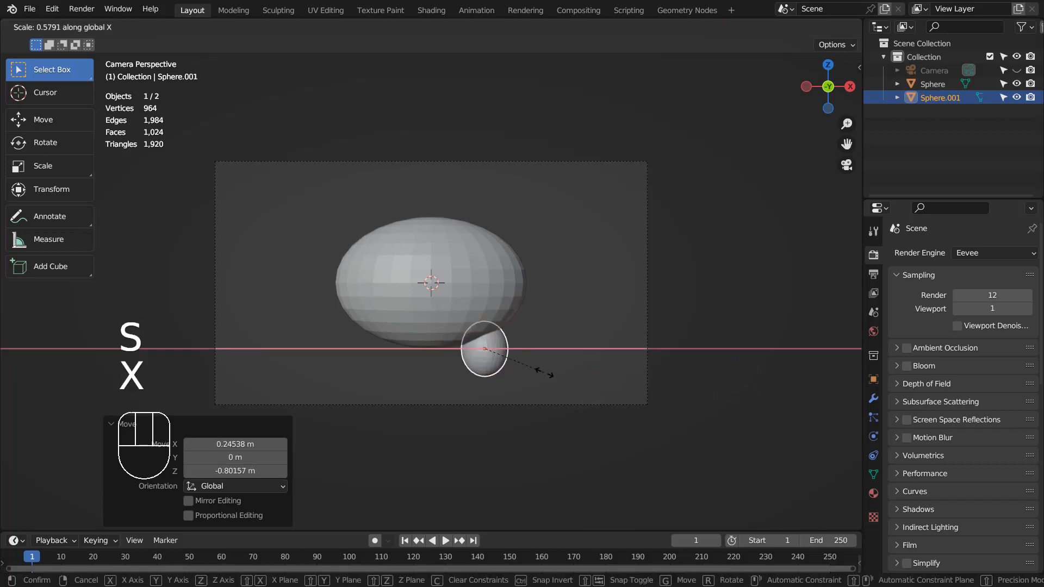
{"action": "left_click", "coordinate": [547, 373]}
In front view, duplicate the leg sphere about 3 m along negative X to the other end of the body
{"action": "key", "text": "KP_1"}
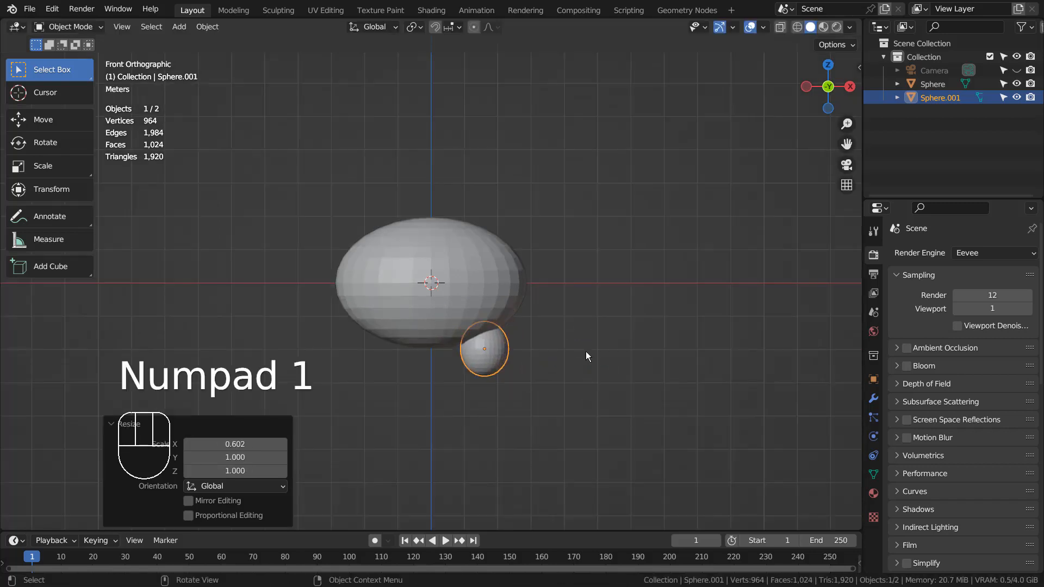
{"action": "key", "text": "shift+d"}
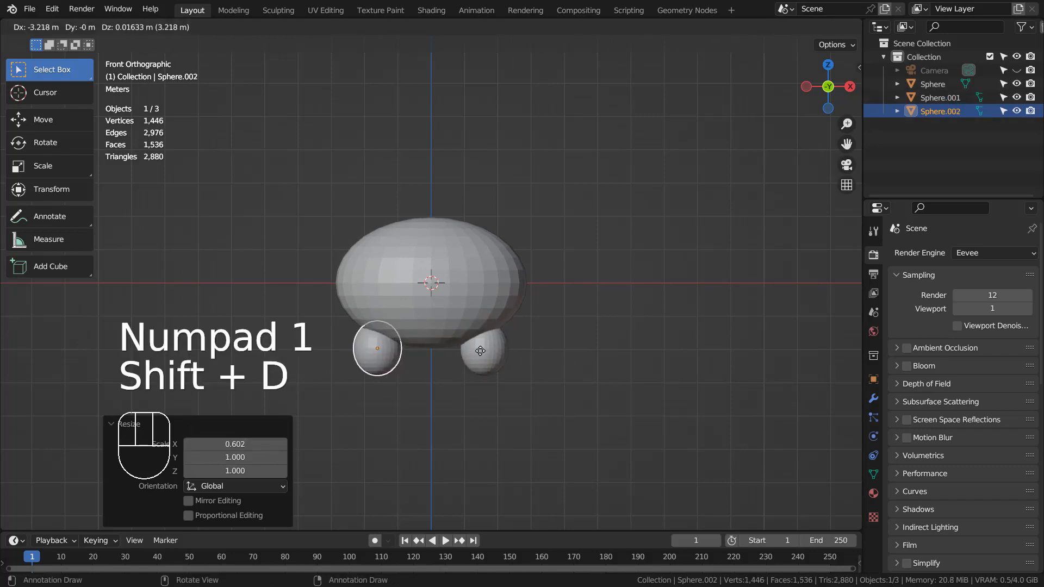
{"action": "left_click", "coordinate": [485, 352]}
Select both leg spheres and move them about 1.08 m along Y to one side of the body
{"action": "left_click", "coordinate": [484, 350], "text": "shift"}
{"action": "key", "text": "KP_3"}
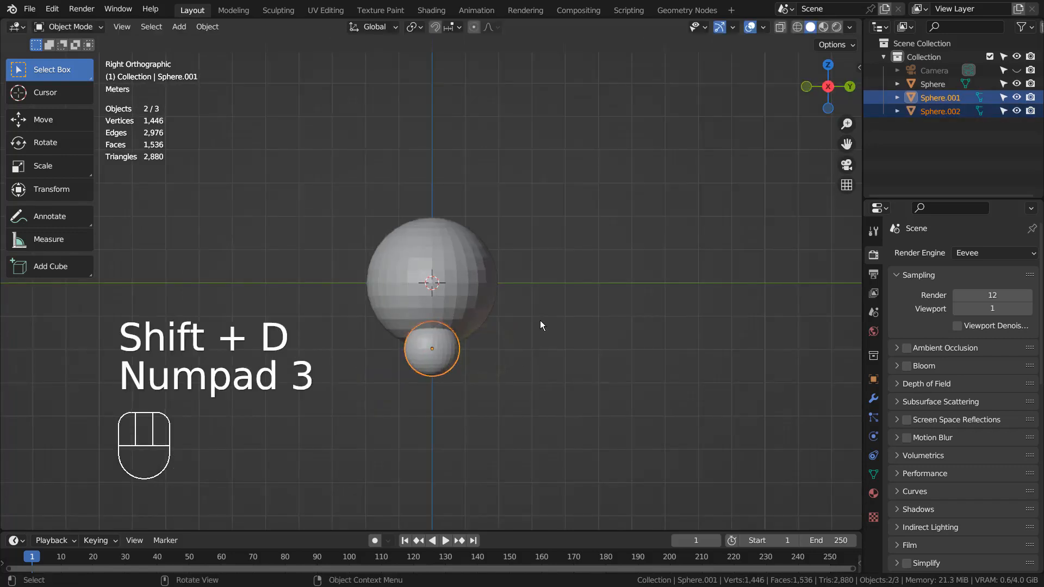
{"action": "key", "text": "KP_0"}
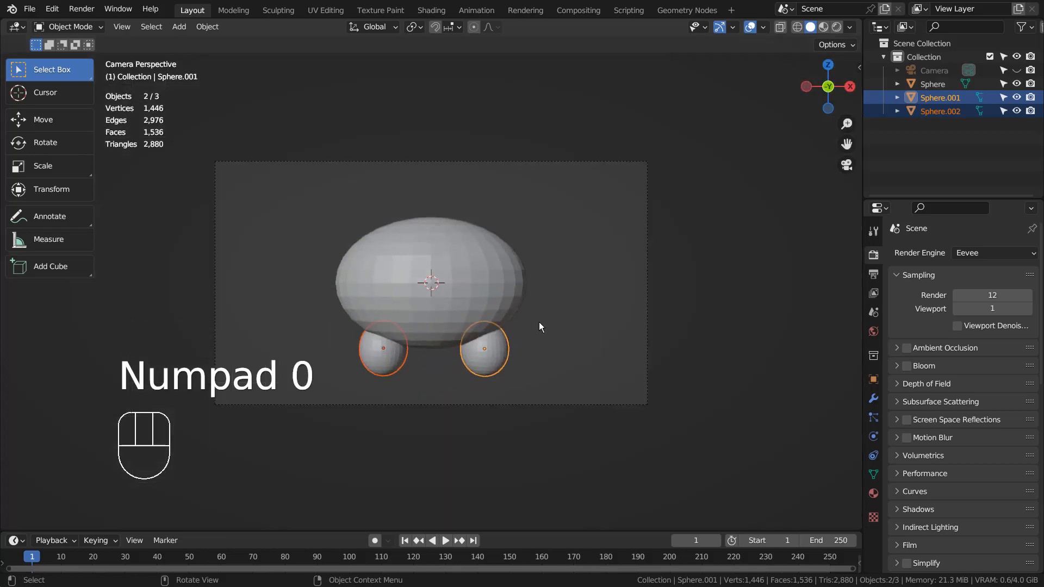
{"action": "key", "text": "KP_7"}
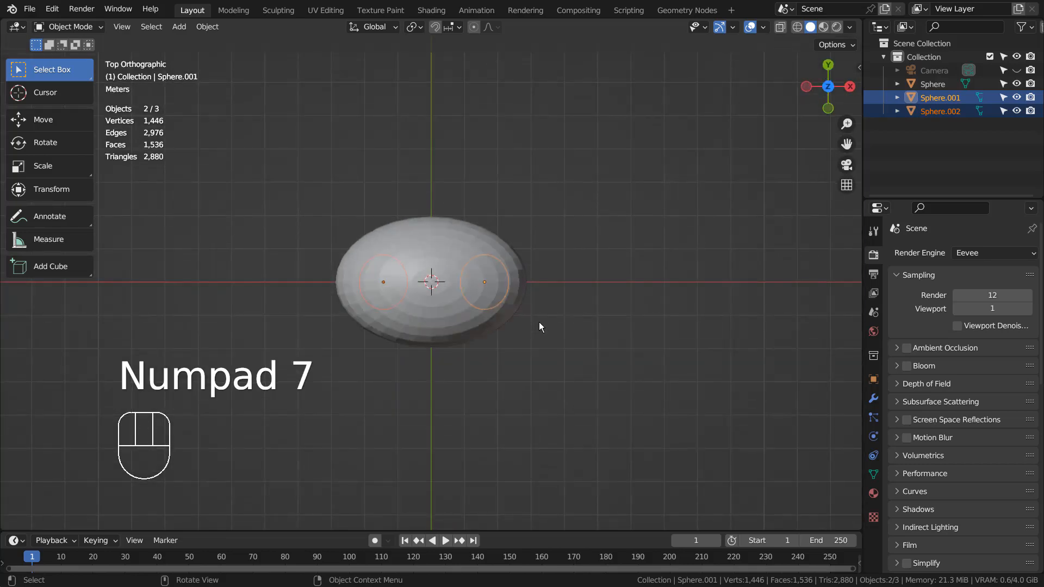
{"action": "key", "text": "g"}
{"action": "key", "text": "y"}
{"action": "left_click", "coordinate": [539, 286]}
Duplicate the pair of leg spheres about -2.34 m along Y to the opposite side of the body
{"action": "key", "text": "shift+d"}
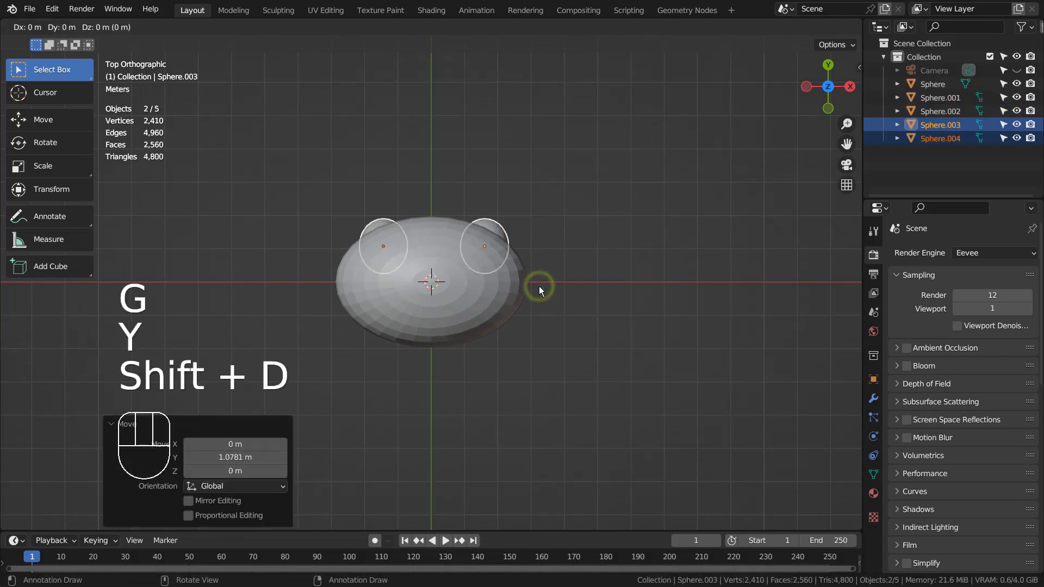
{"action": "key", "text": "y"}
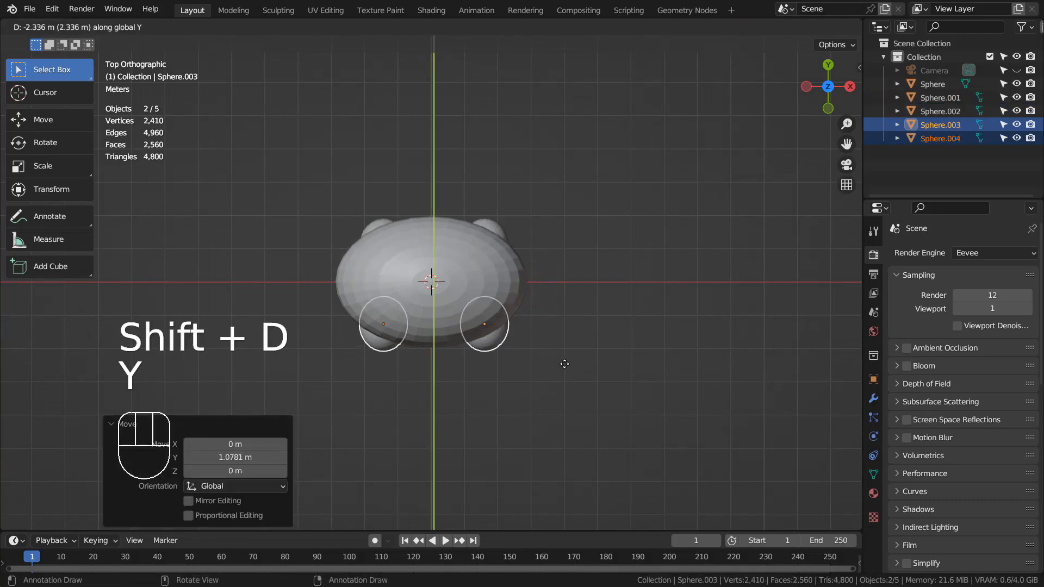
{"action": "left_click", "coordinate": [564, 366]}
In front view, duplicate the body ellipsoid about 3.04 m along negative X and scale the copy down to roughly half size
{"action": "middle_click_drag", "start_coordinate": [478, 354], "coordinate": [510, 237]}
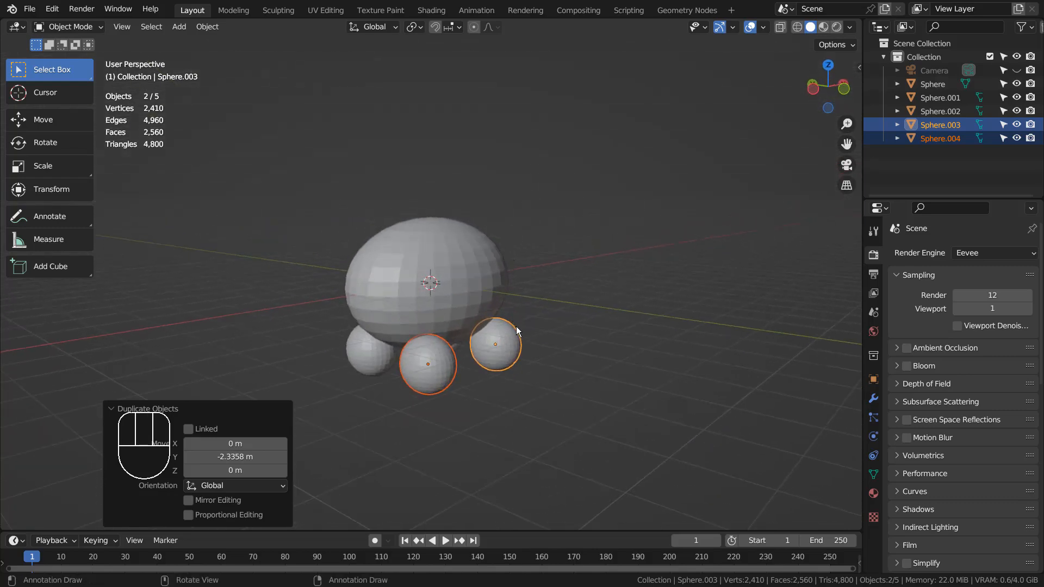
{"action": "left_click", "coordinate": [397, 295]}
{"action": "key", "text": "KP_3"}
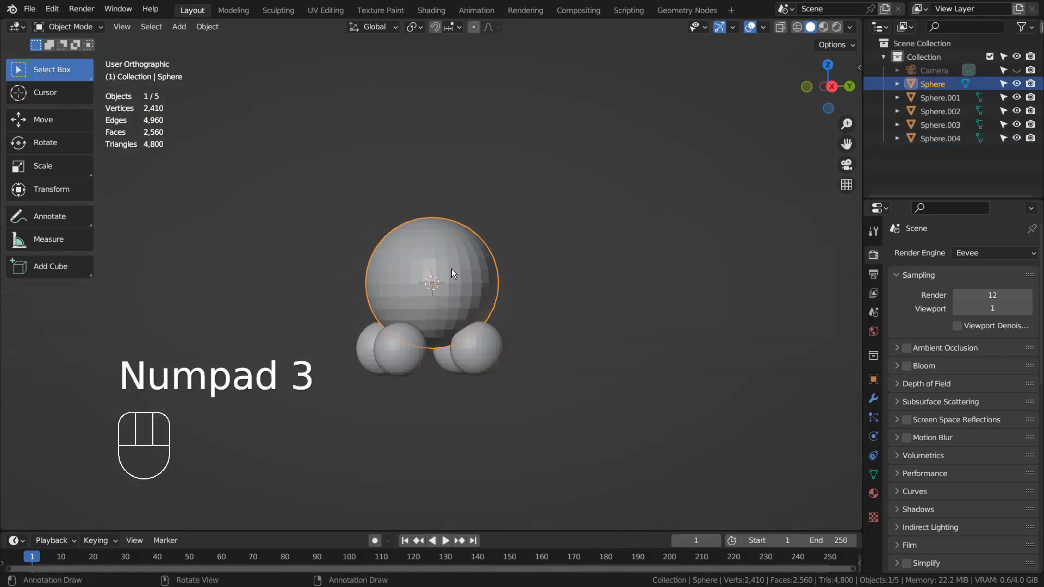
{"action": "key", "text": "KP_1"}
{"action": "key", "text": "shift+d"}
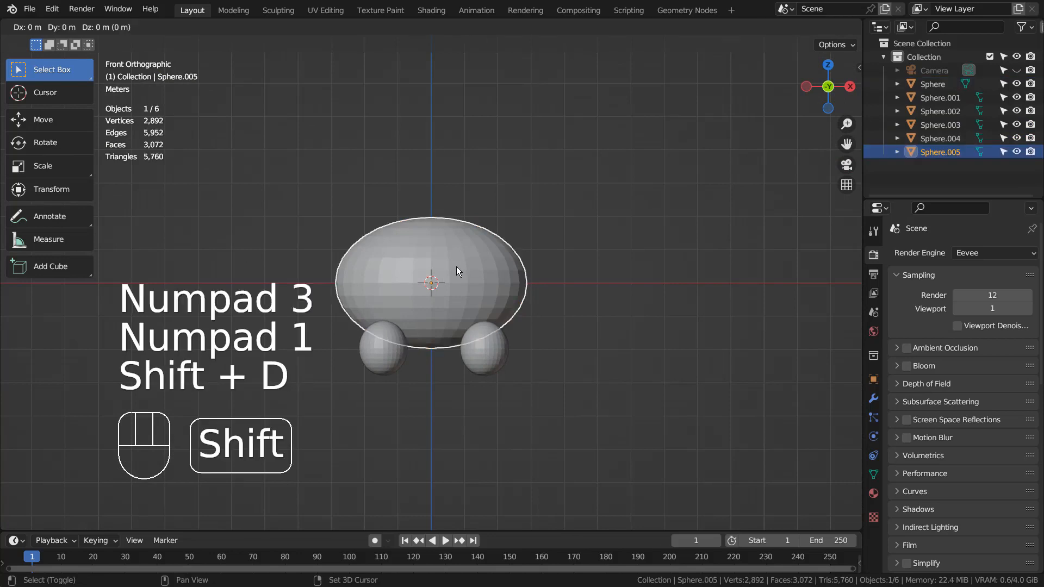
{"action": "left_click", "coordinate": [353, 261]}
{"action": "key", "text": "s"}
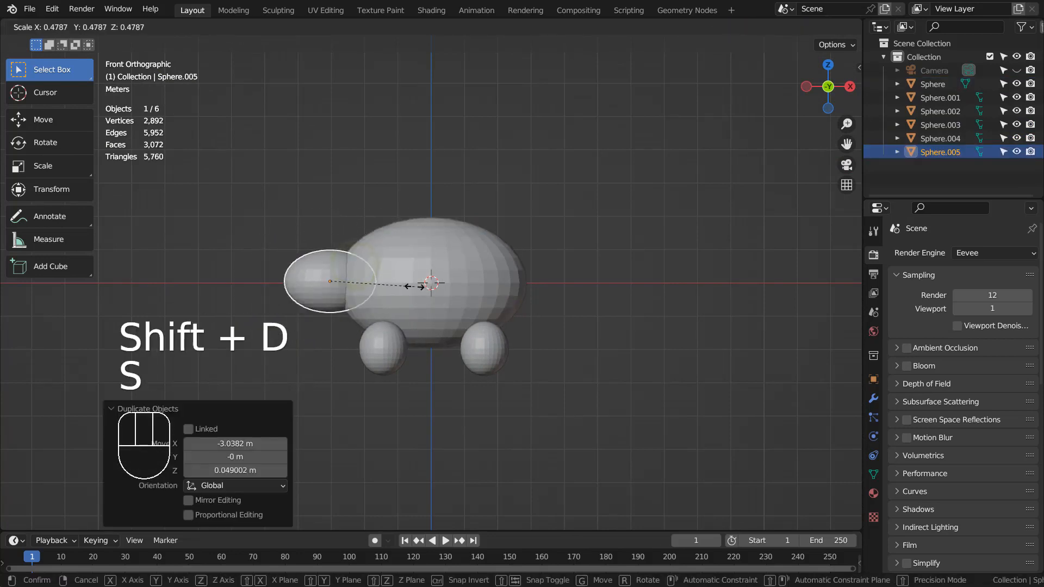
{"action": "left_click", "coordinate": [409, 292]}
Try to tilt the head ellipsoid about -41° and stretch it along X, and undo these changes
{"action": "key", "text": "r"}
{"action": "left_click", "coordinate": [384, 241]}
{"action": "key", "text": "g"}
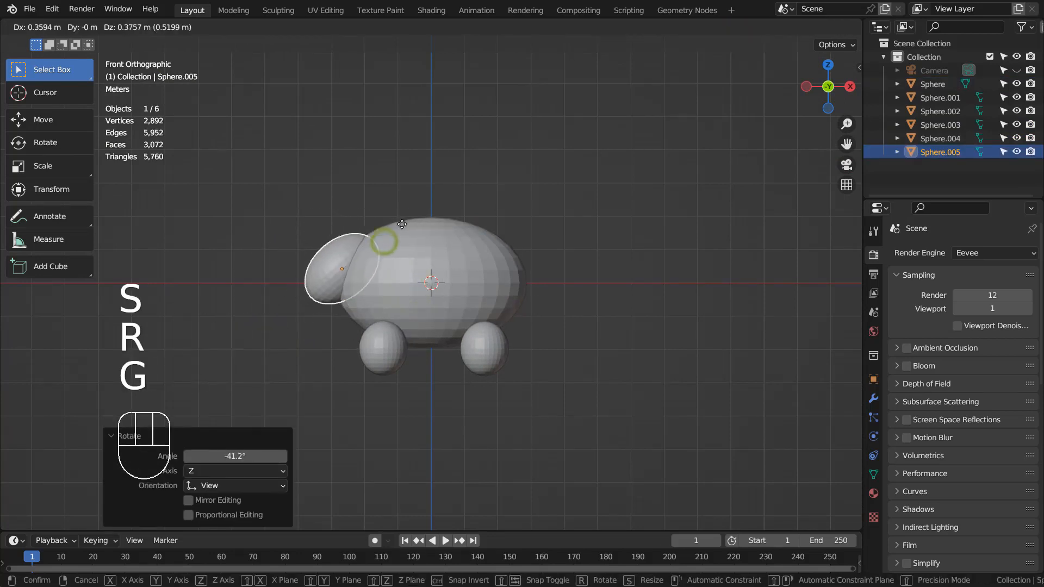
{"action": "left_click", "coordinate": [409, 230]}
{"action": "key", "text": "s"}
{"action": "key", "text": "x"}
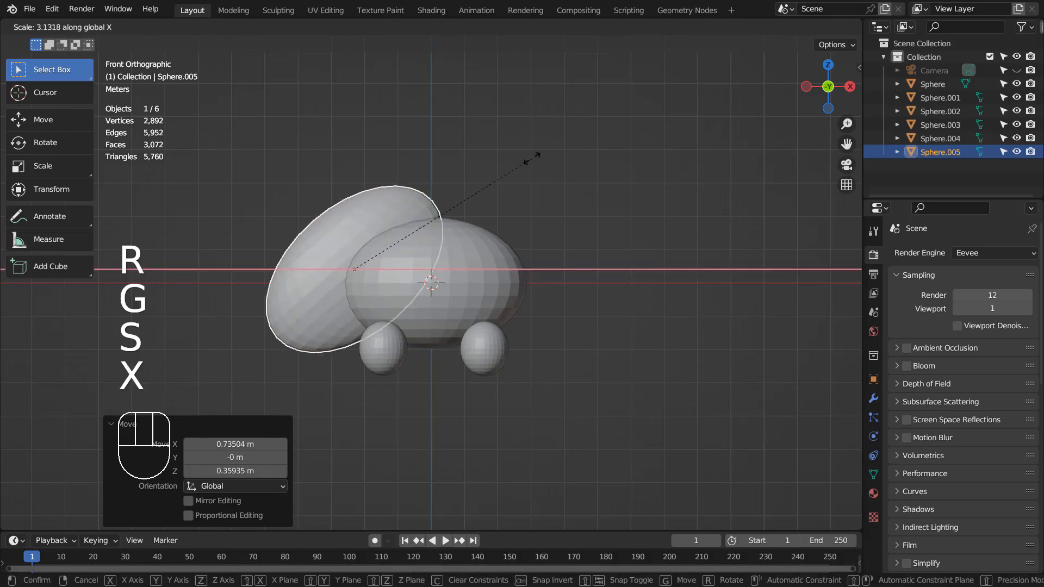
{"action": "right_click", "coordinate": [606, 226]}
{"action": "key", "text": "ctrl+z"}
{"action": "key", "text": "ctrl+z"}
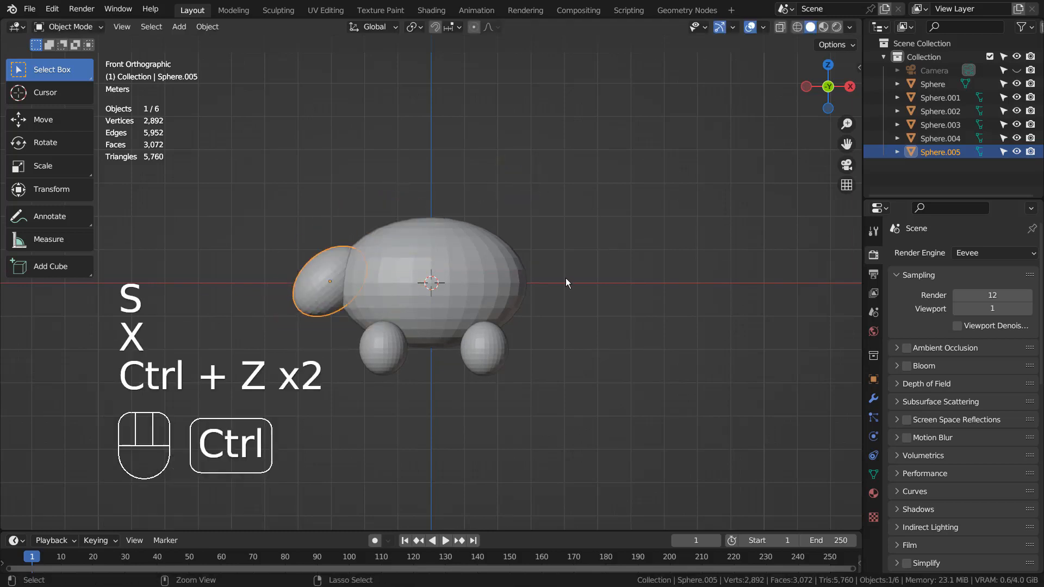
{"action": "key", "text": "ctrl+z"}
Stretch the untilted head ellipsoid along X by about 1.88
{"action": "key", "text": "s"}
{"action": "key", "text": "x"}
{"action": "left_click", "coordinate": [772, 260]}
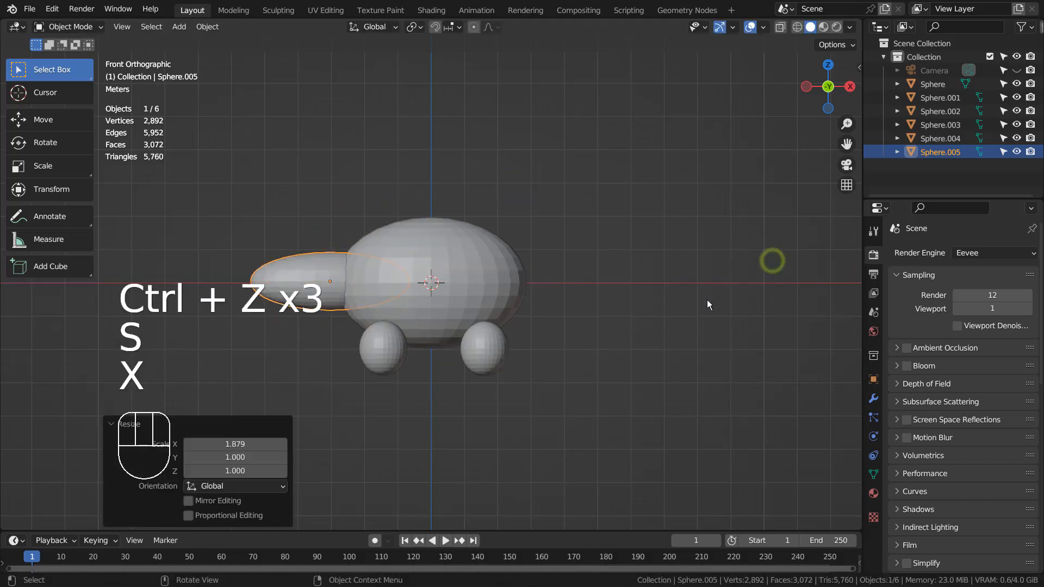
Move the head ellipsoid about 1.05 m in X and 0.33 m in Z into the body, and tilt it about -34.5°
{"action": "key", "text": "g"}
{"action": "left_click", "coordinate": [731, 296]}
{"action": "key", "text": "r"}
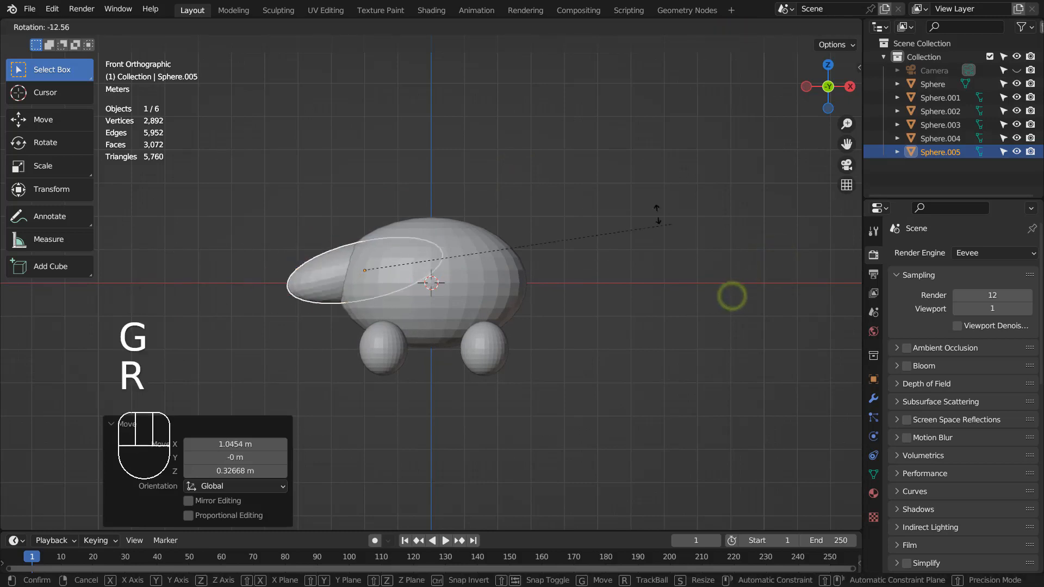
{"action": "left_click", "coordinate": [501, 186]}
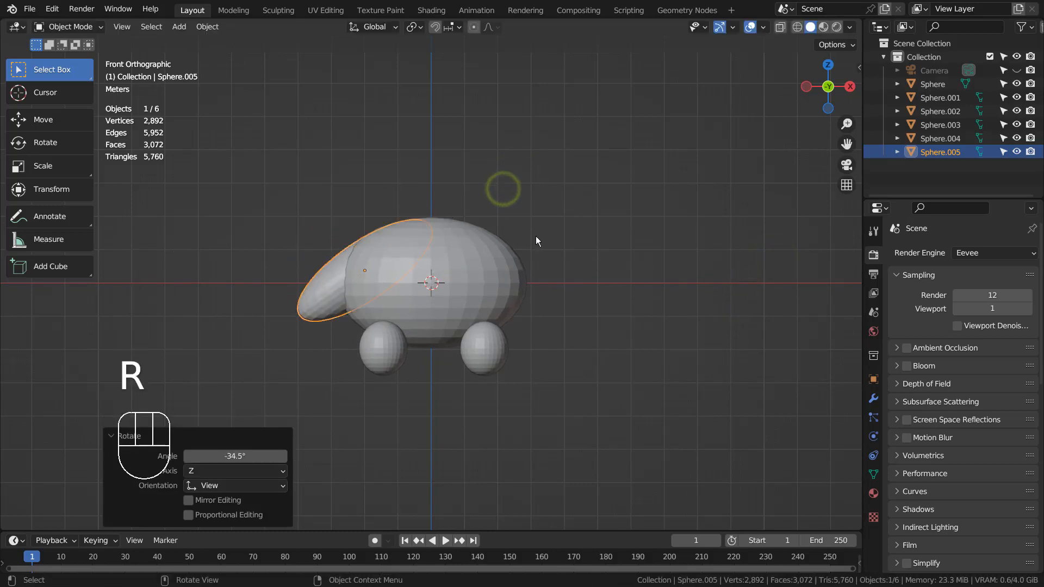
Align the camera to a close, angled view of the model with the head in front
{"action": "middle_click_drag", "start_coordinate": [536, 236], "coordinate": [600, 250]}
{"action": "scroll", "coordinate": [545, 341], "scroll_direction": "up", "scroll_amount": 3}
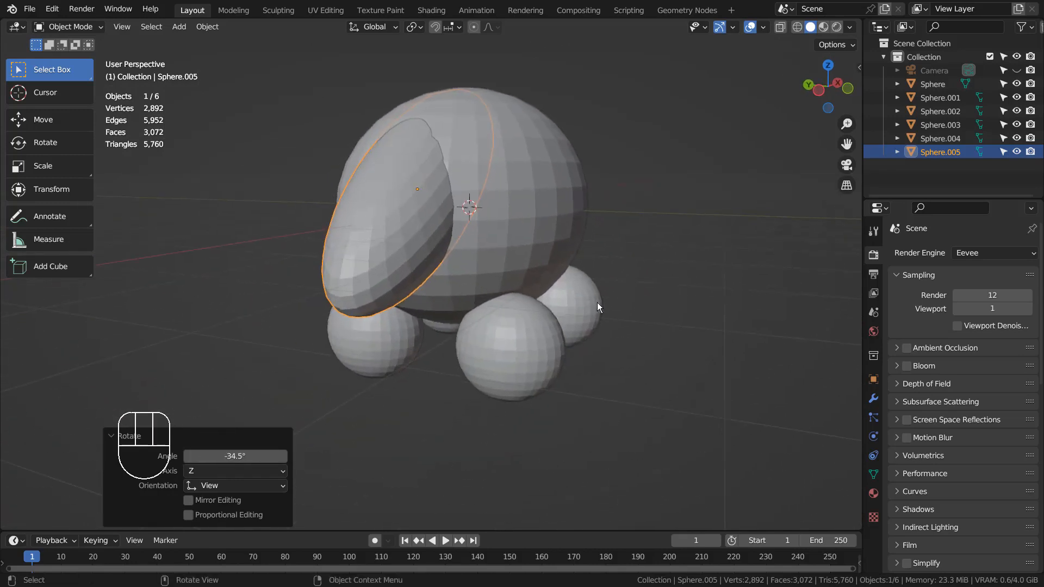
{"action": "middle_click_drag", "start_coordinate": [598, 303], "coordinate": [602, 327]}
{"action": "key", "text": "ctrl+alt+KP_0"}
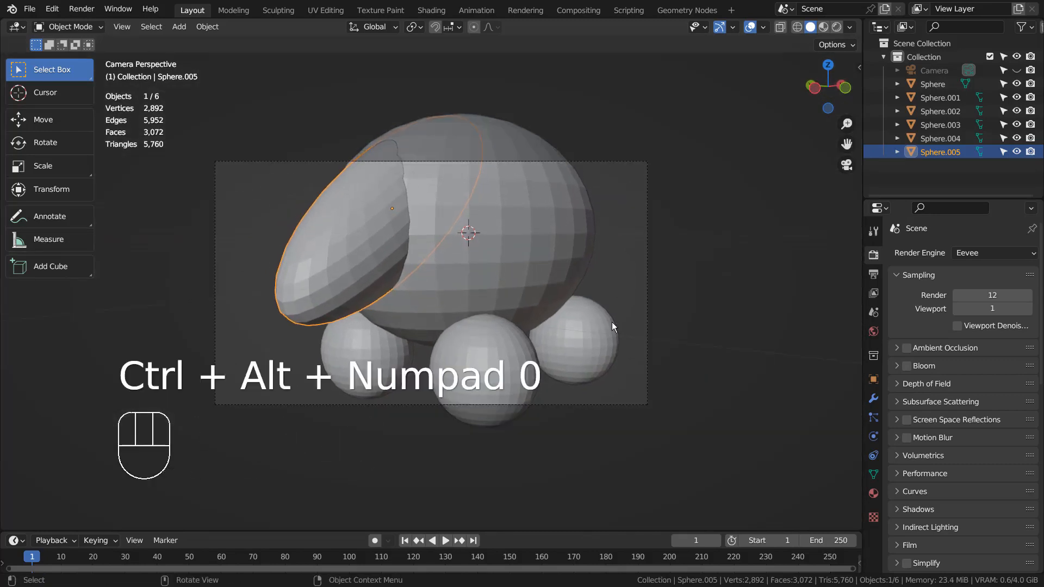
Pull the camera back until the whole model fits inside its frame, and render the image with nothing selected
{"action": "key", "text": "shift+grave"}
{"action": "key", "text": "d"}
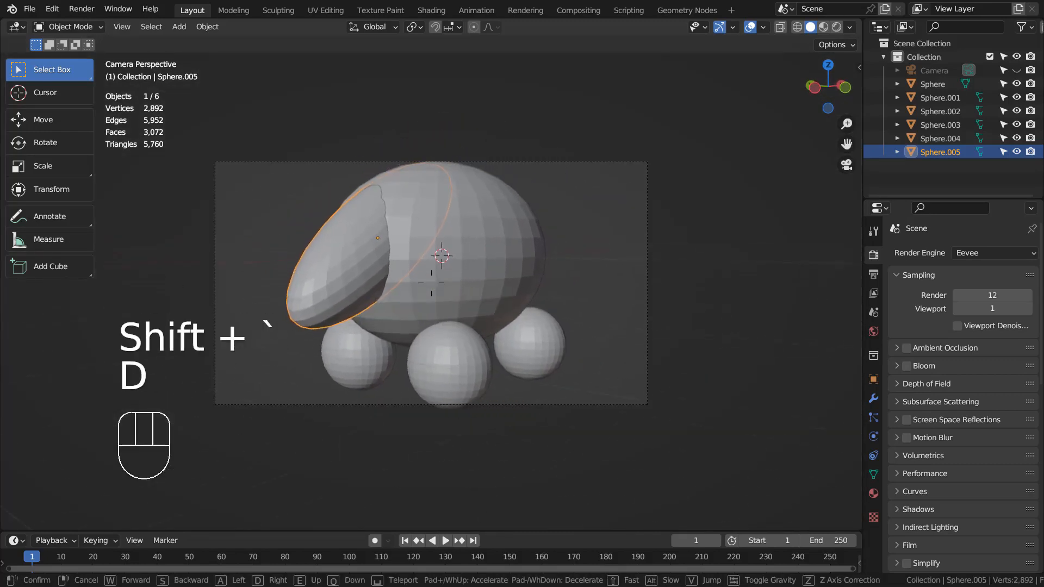
{"action": "key", "text": "s"}
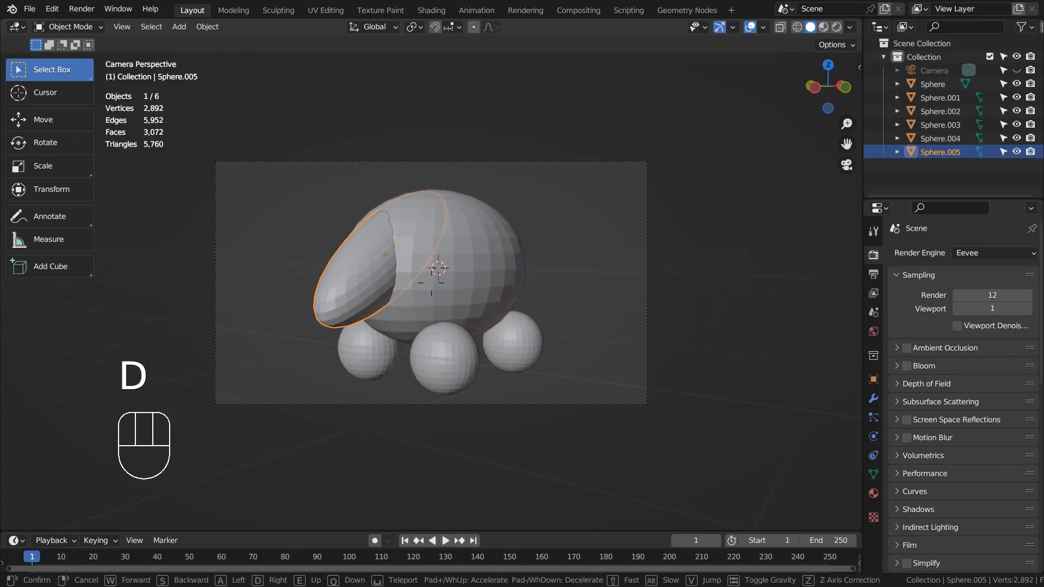
{"action": "left_click", "coordinate": [603, 315]}
{"action": "left_click", "coordinate": [695, 326]}
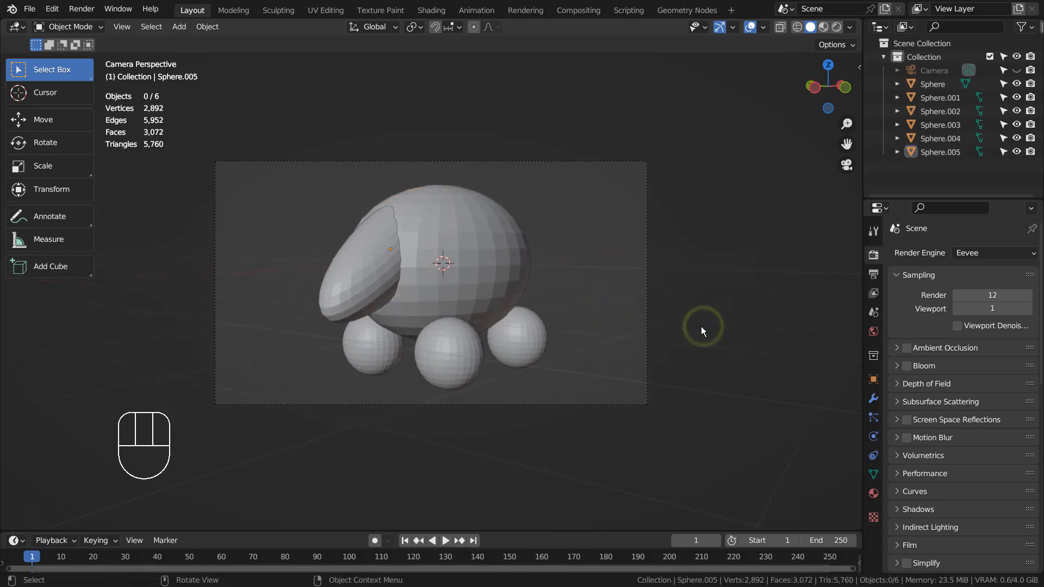
{"action": "key", "text": "F12"}
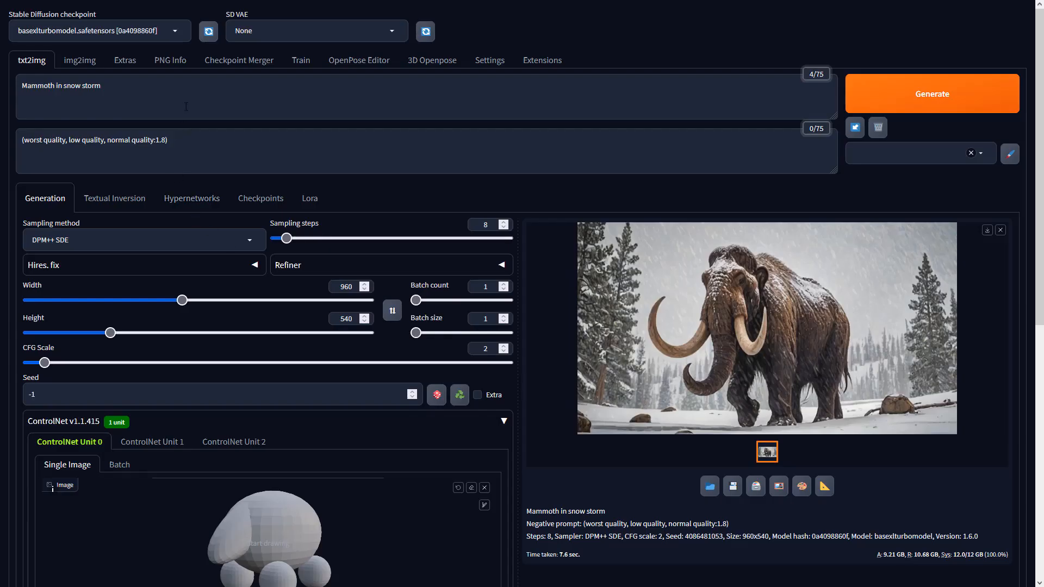
{"action": "left_click", "coordinate": [187, 101]}
{"action": "left_click", "coordinate": [215, 149]}
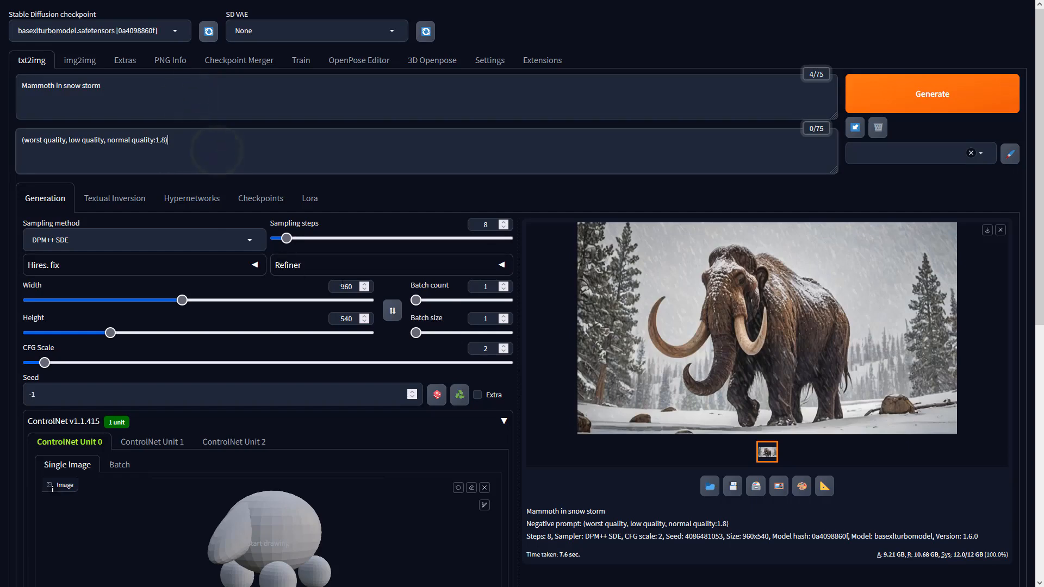
In the Stable Diffusion web UI, set ControlNet Unit 0 to Depth with preprocessor none and model sai_xl_depth_256lora [73ad23d1]
{"action": "scroll", "coordinate": [557, 497], "scroll_direction": "down", "scroll_amount": 3}
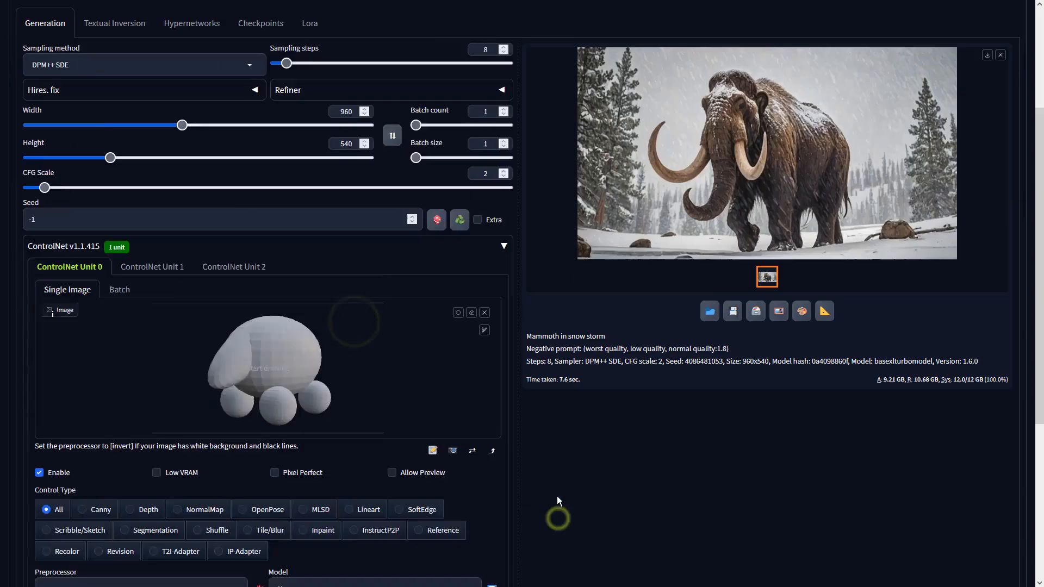
{"action": "scroll", "coordinate": [556, 496], "scroll_direction": "down", "scroll_amount": 3}
{"action": "left_click", "coordinate": [142, 352]}
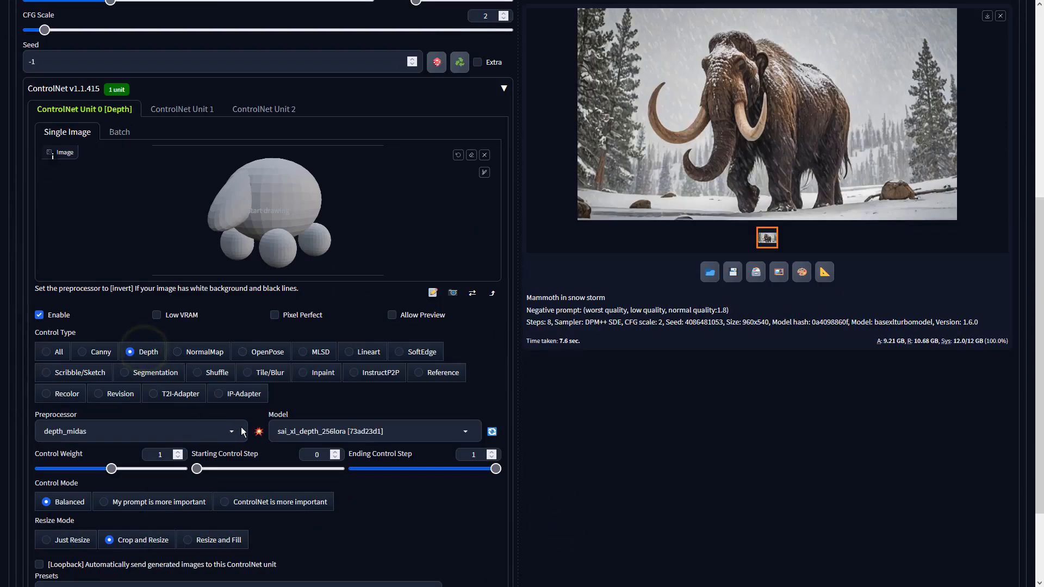
{"action": "left_click", "coordinate": [222, 428]}
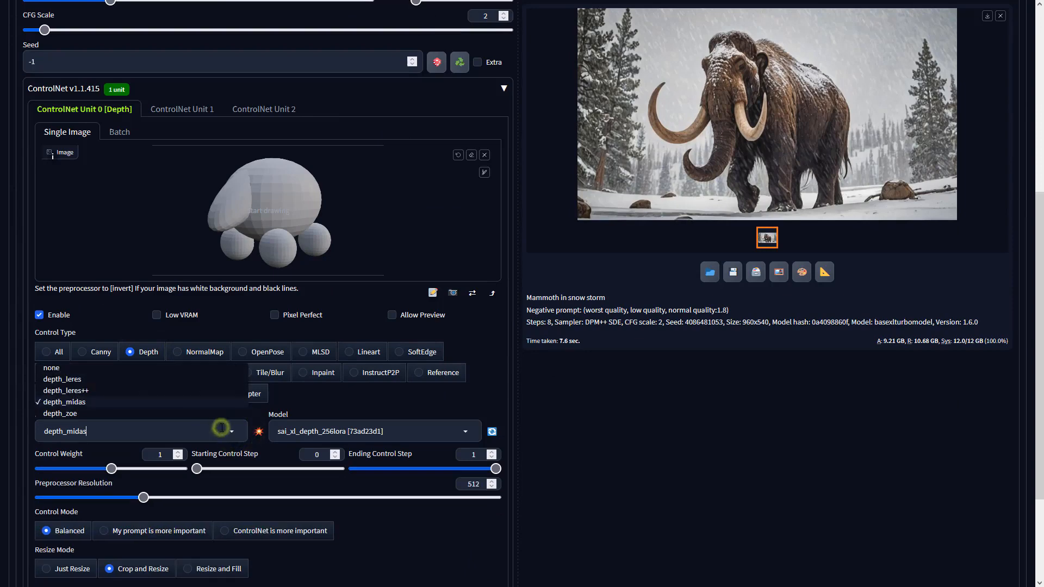
{"action": "left_click", "coordinate": [90, 368]}
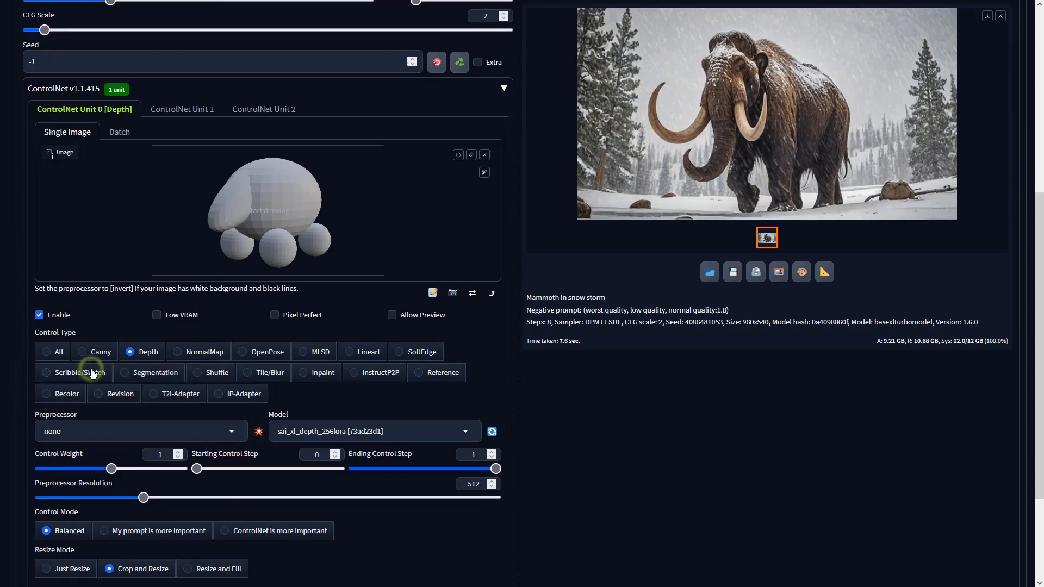
{"action": "left_click", "coordinate": [361, 430]}
{"action": "left_click", "coordinate": [354, 412]}
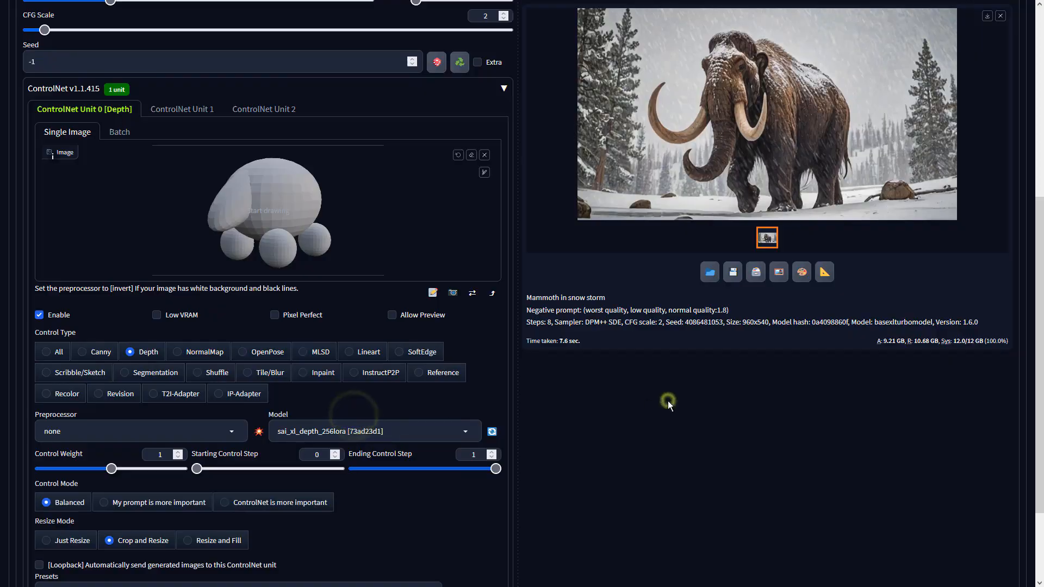
Generate the "Mammoth in snow storm" image and open the result at full size
{"action": "scroll", "coordinate": [668, 401], "scroll_direction": "up", "scroll_amount": 6}
{"action": "left_click", "coordinate": [900, 98]}
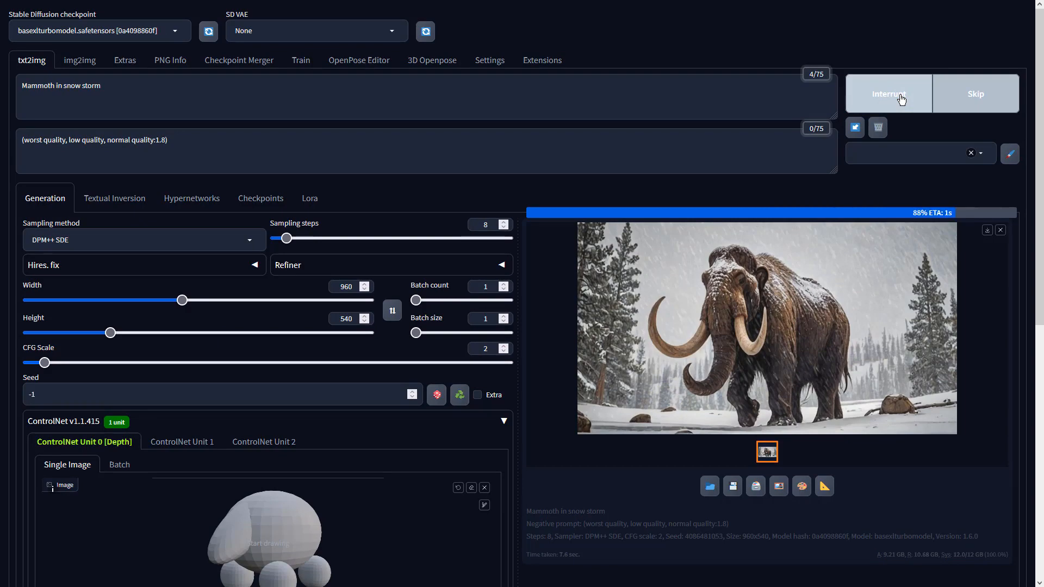
{"action": "left_click", "coordinate": [785, 278]}
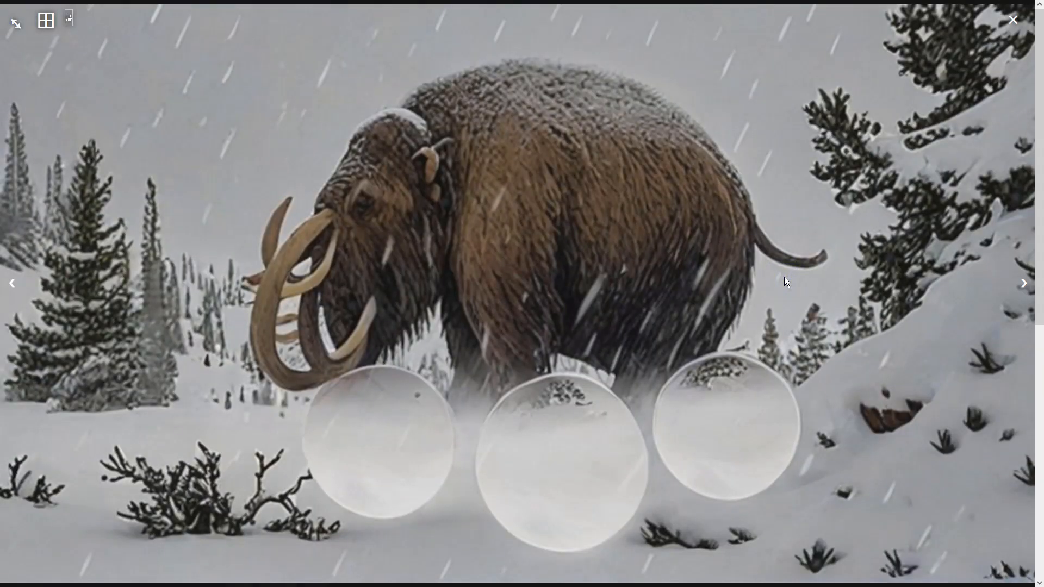
Send the generated mammoth image to img2img and set the sampling method there to DPM++ SDE
{"action": "left_click", "coordinate": [784, 277]}
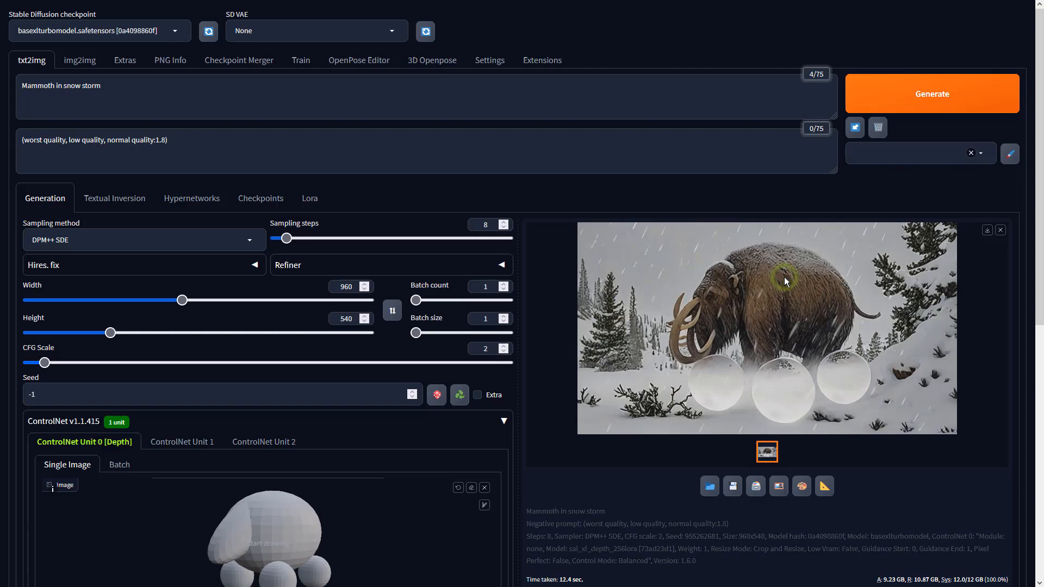
{"action": "left_click", "coordinate": [780, 489]}
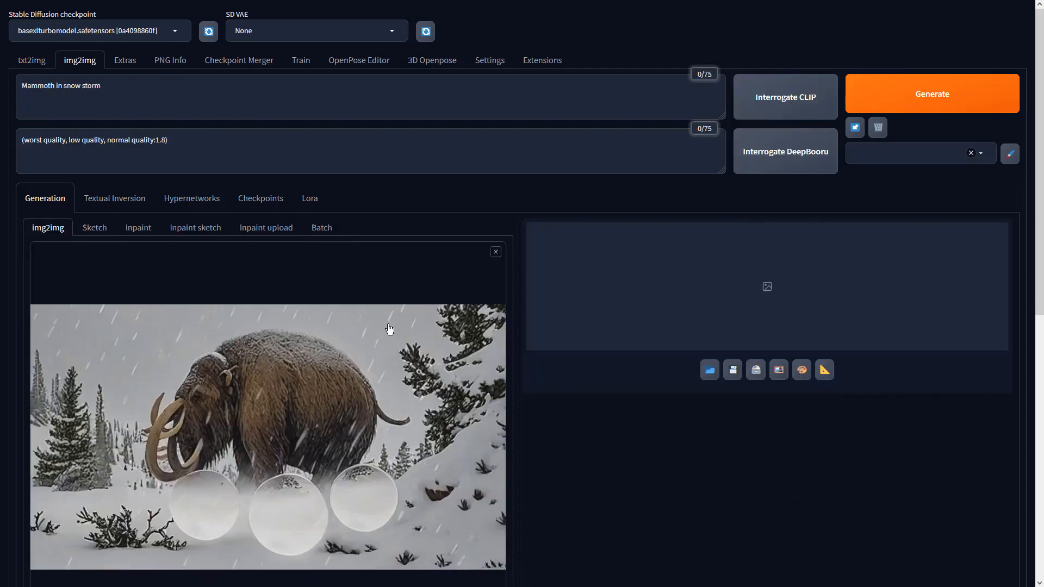
{"action": "scroll", "coordinate": [354, 333], "scroll_direction": "down", "scroll_amount": 7}
{"action": "left_click", "coordinate": [233, 348]}
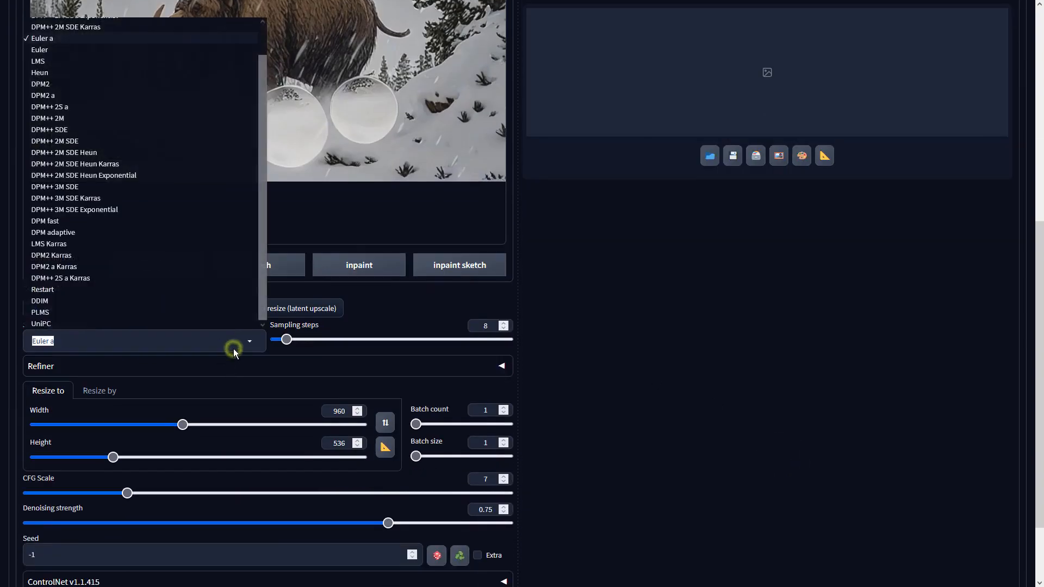
{"action": "left_click", "coordinate": [71, 132]}
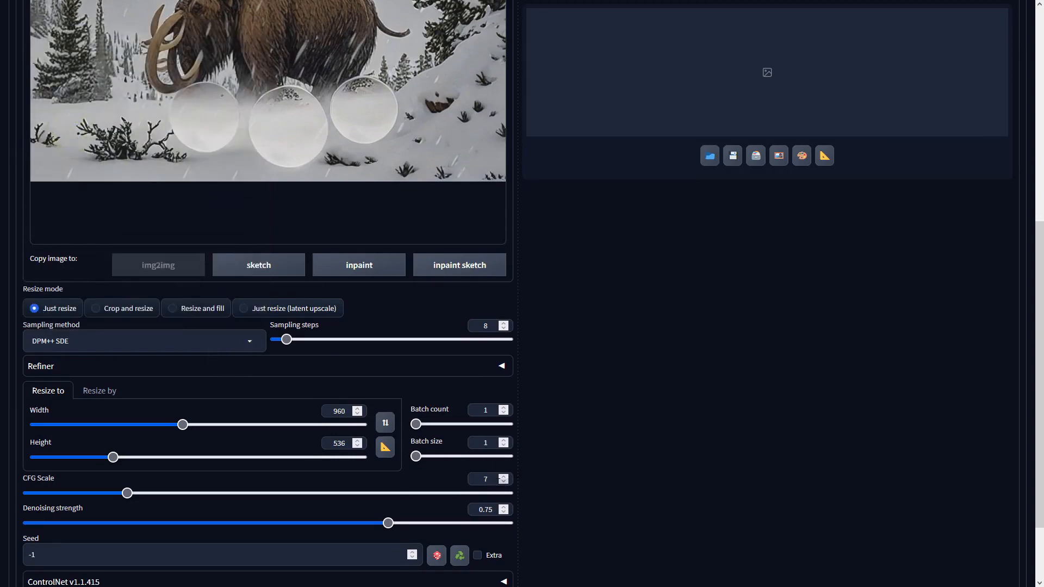
Generate the img2img version of the mammoth with a CFG scale of 2 and view the result at full size
{"action": "left_click_drag", "start_coordinate": [492, 480], "coordinate": [451, 481]}
{"action": "type", "text": "2"}
{"action": "left_click", "coordinate": [684, 444]}
{"action": "scroll", "coordinate": [716, 432], "scroll_direction": "up", "scroll_amount": 7}
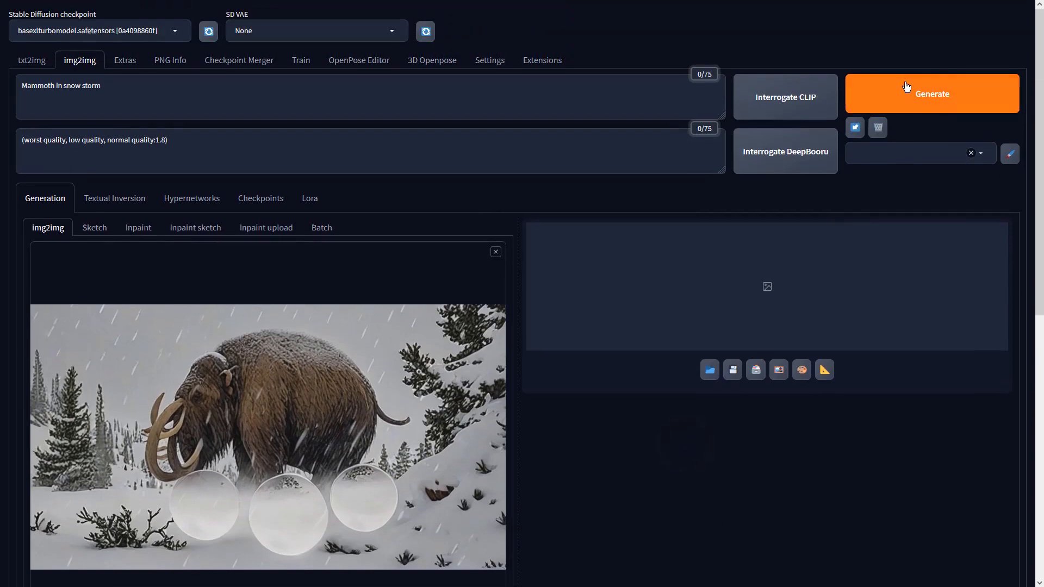
{"action": "left_click", "coordinate": [906, 87]}
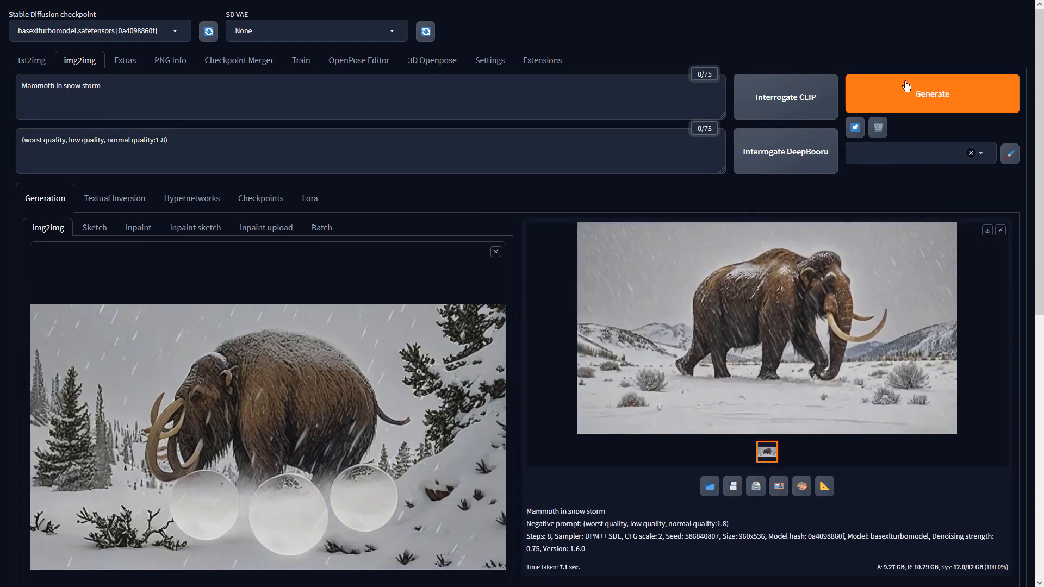
{"action": "left_click", "coordinate": [844, 270]}
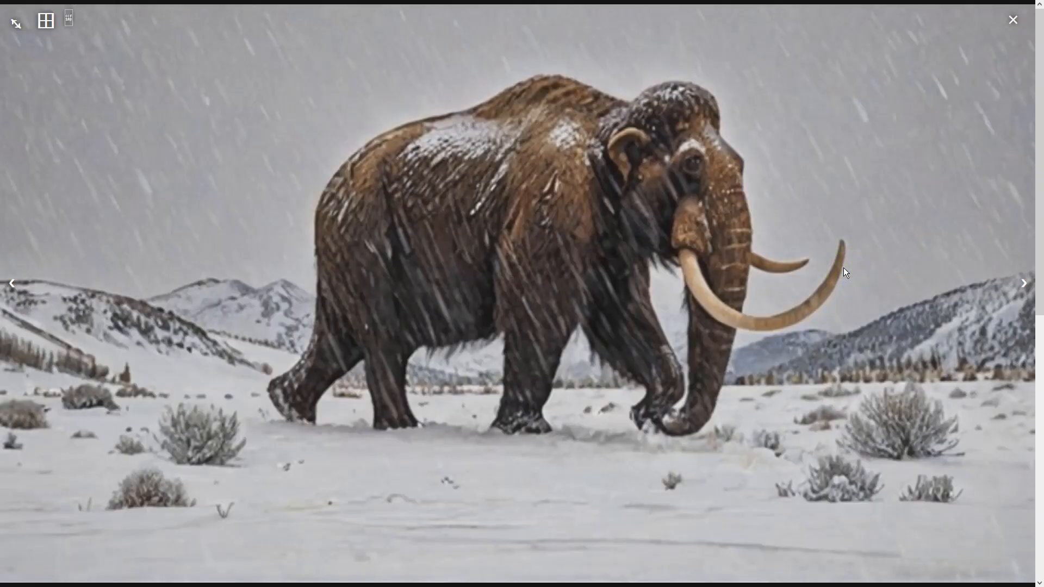
{"action": "left_click", "coordinate": [843, 268]}
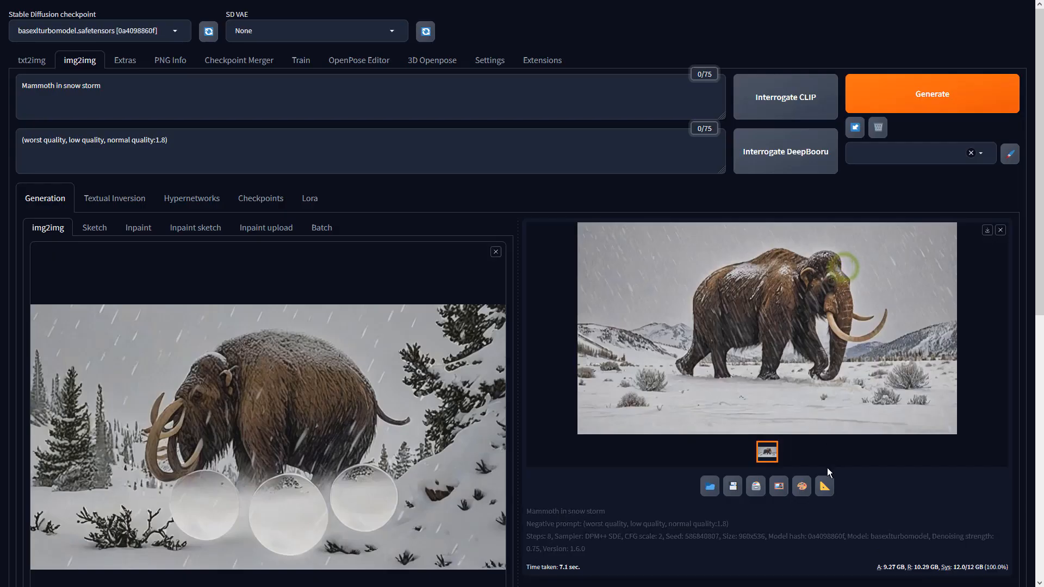
Use the new mammoth result as the img2img source, generate again, and view the output at full size
{"action": "left_click", "coordinate": [781, 484]}
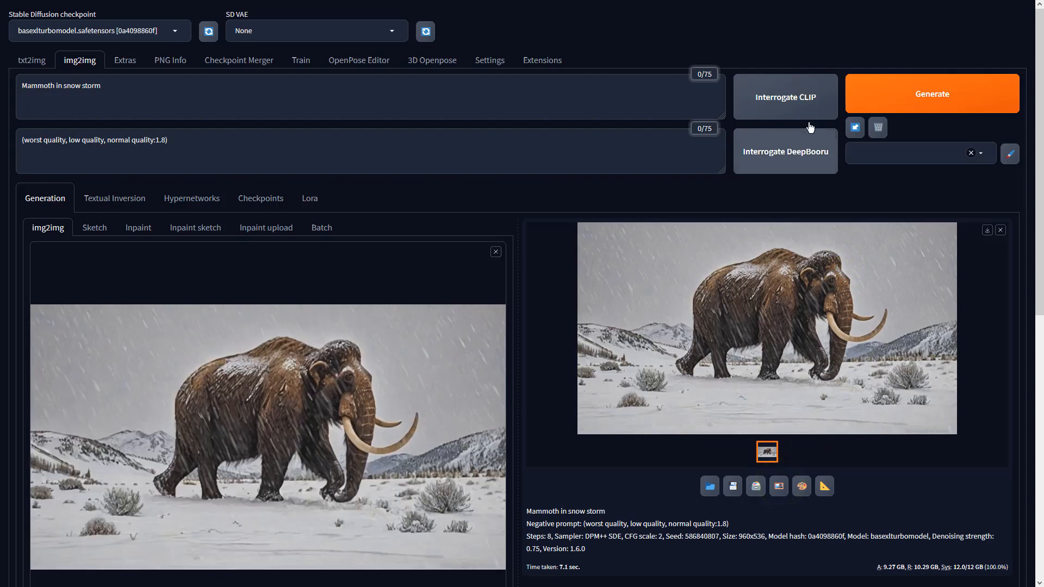
{"action": "left_click", "coordinate": [890, 79]}
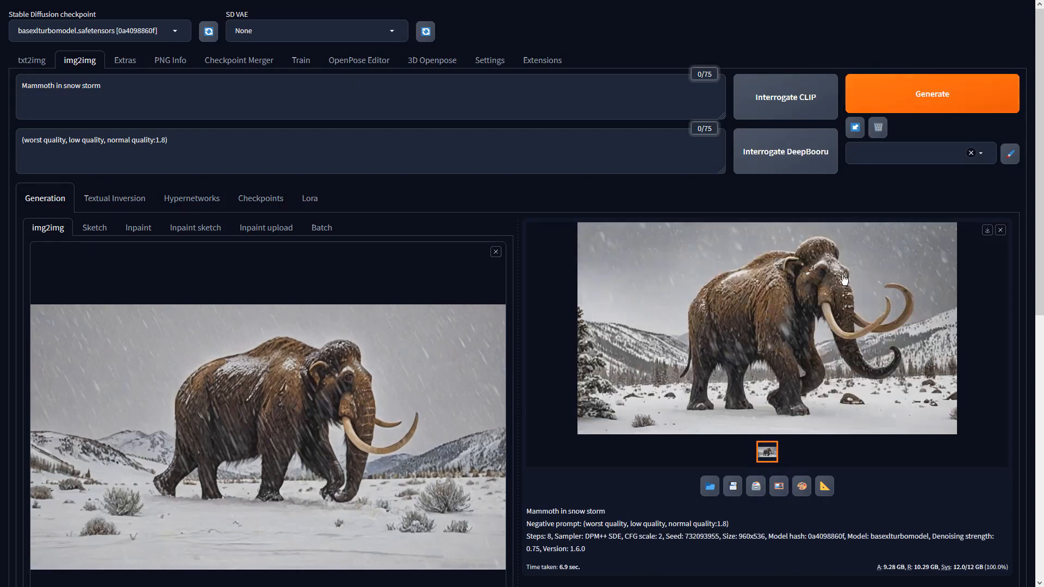
{"action": "left_click", "coordinate": [843, 280]}
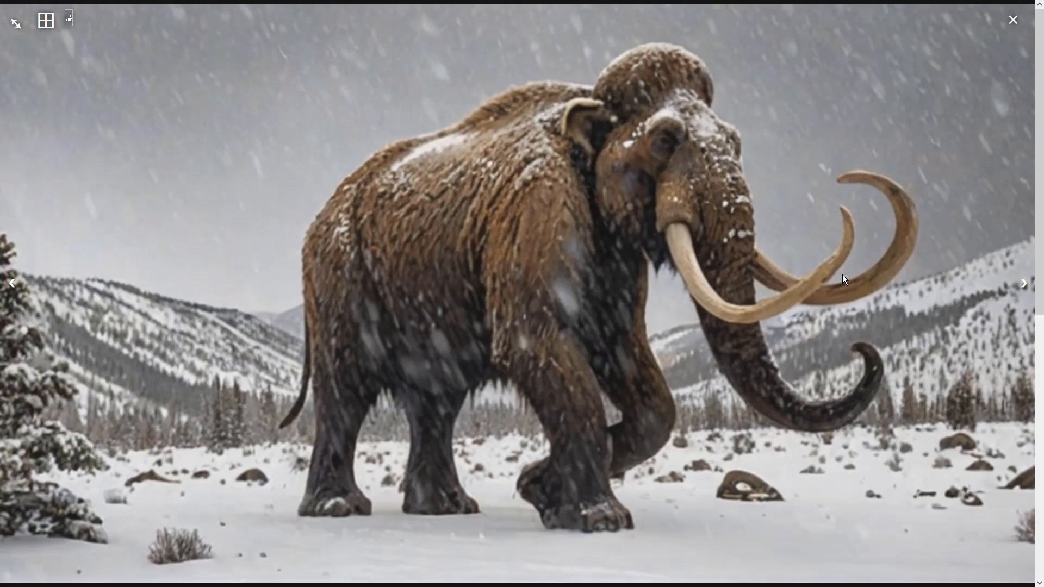
{"action": "left_click", "coordinate": [843, 276]}
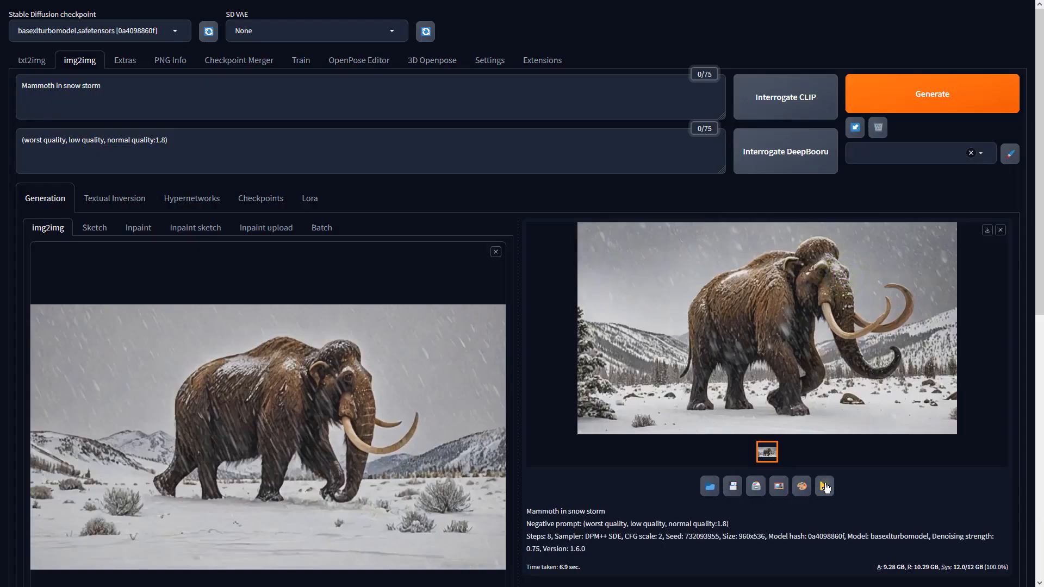
Process the latest result in Extras with the 4x-UltraSharp upscaler at a resize factor of 1 and inspect it at full size
{"action": "left_click", "coordinate": [825, 486]}
{"action": "left_click", "coordinate": [483, 293]}
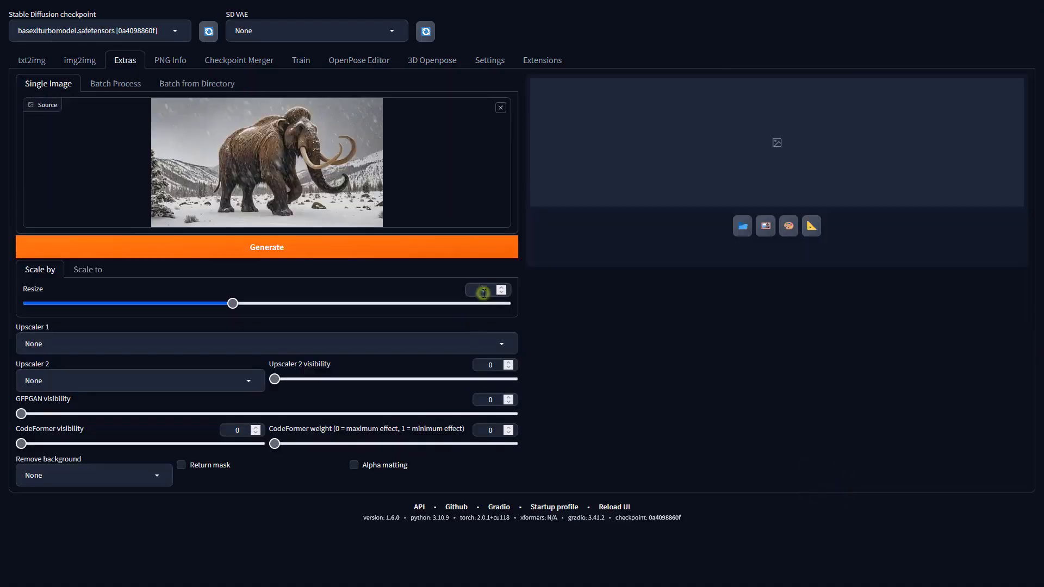
{"action": "key", "text": "BackSpace"}
{"action": "type", "text": "1"}
{"action": "left_click", "coordinate": [448, 342]}
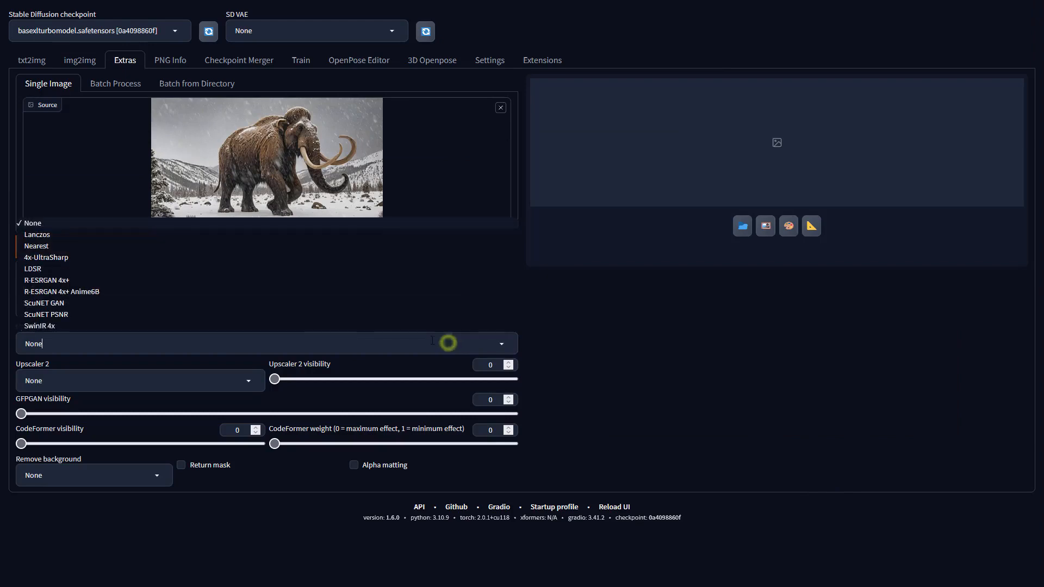
{"action": "left_click", "coordinate": [31, 259]}
{"action": "left_click", "coordinate": [128, 249]}
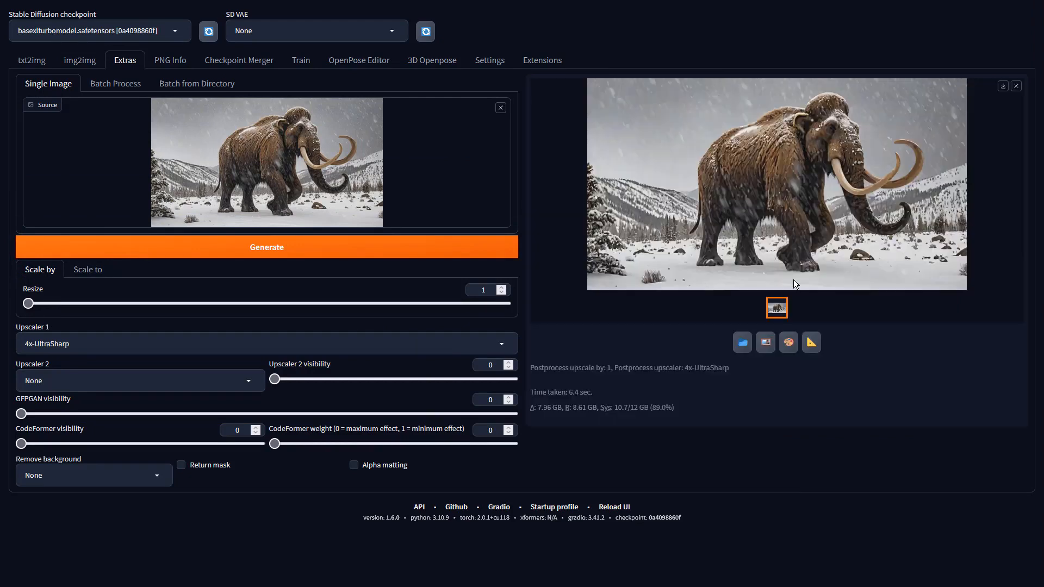
{"action": "left_click", "coordinate": [812, 227]}
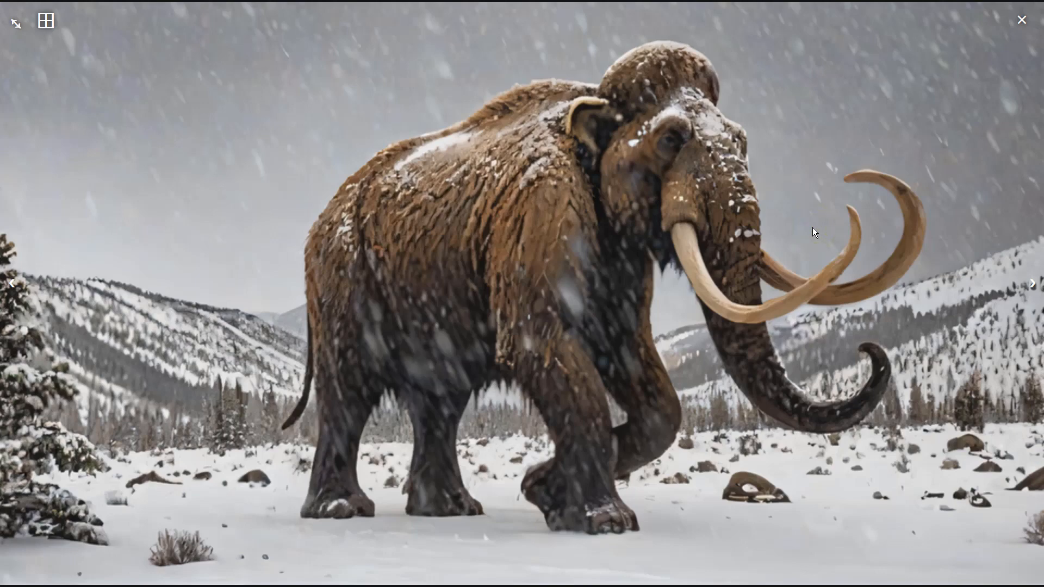
{"action": "left_click", "coordinate": [812, 228]}
Back in img2img, raise the batch count and generate four variations of the source mammoth
{"action": "left_click", "coordinate": [79, 60]}
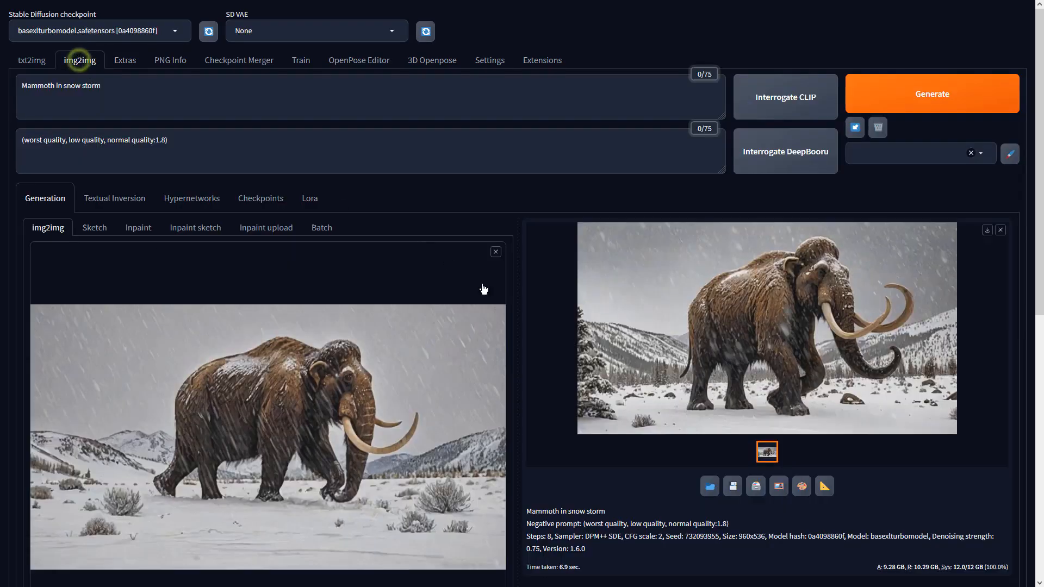
{"action": "scroll", "coordinate": [484, 288], "scroll_direction": "down", "scroll_amount": 4}
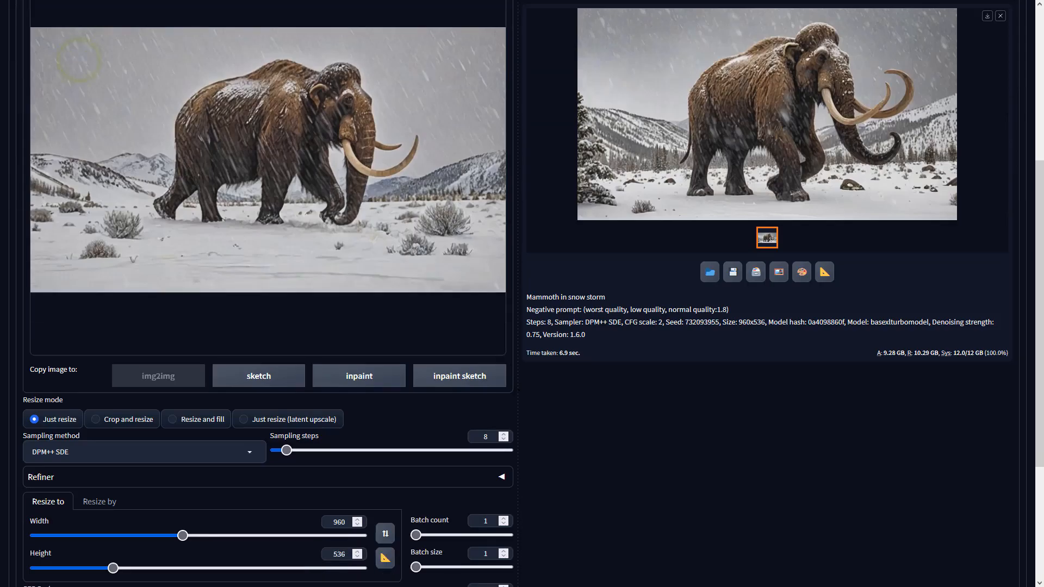
{"action": "left_click", "coordinate": [503, 519]}
{"action": "scroll", "coordinate": [697, 409], "scroll_direction": "up", "scroll_amount": 4}
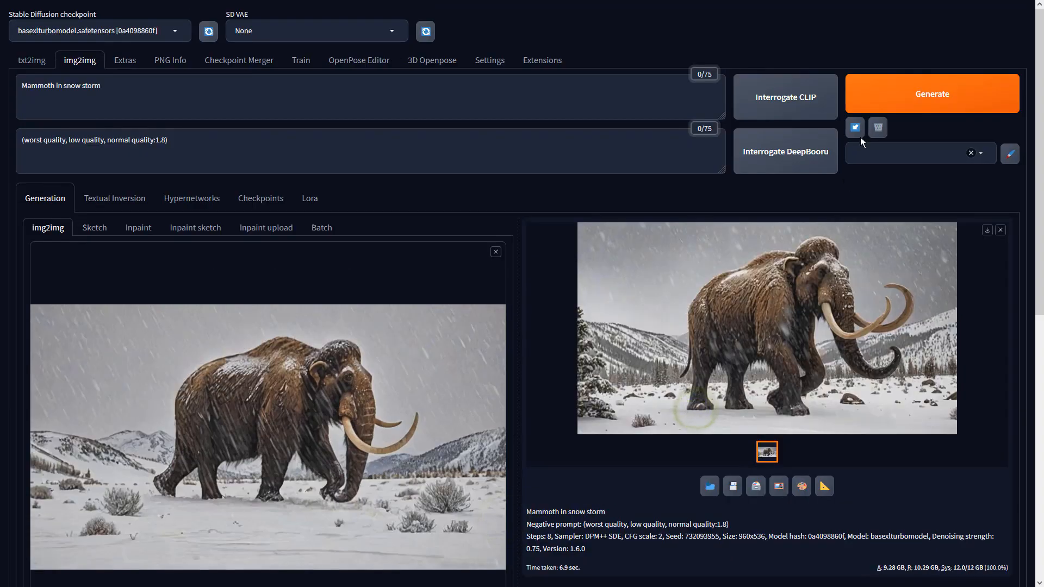
{"action": "left_click", "coordinate": [880, 95]}
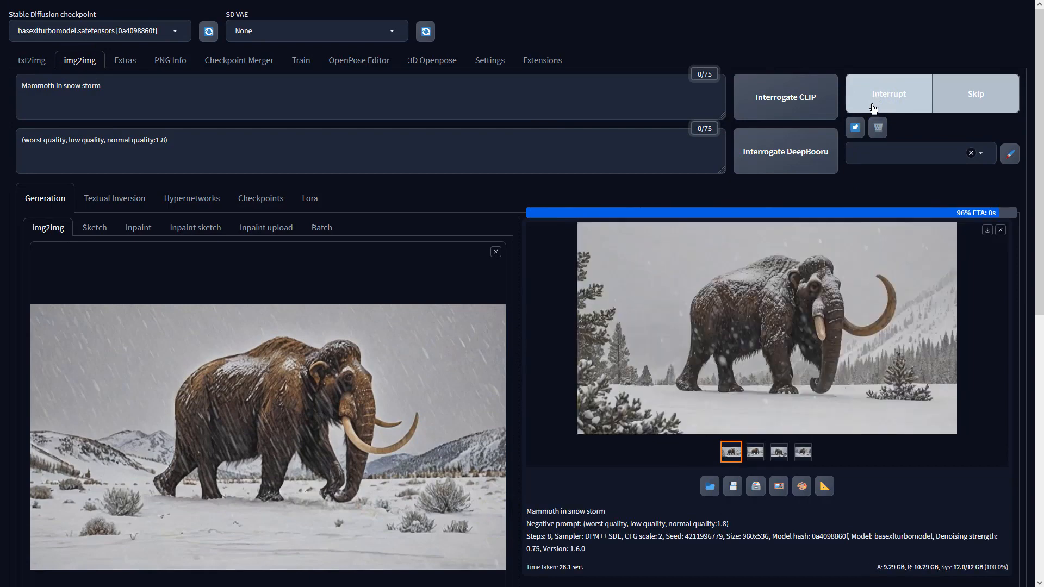
Compare the batch variations at full size and return to the one with a second mammoth in the background
{"action": "left_click", "coordinate": [834, 253]}
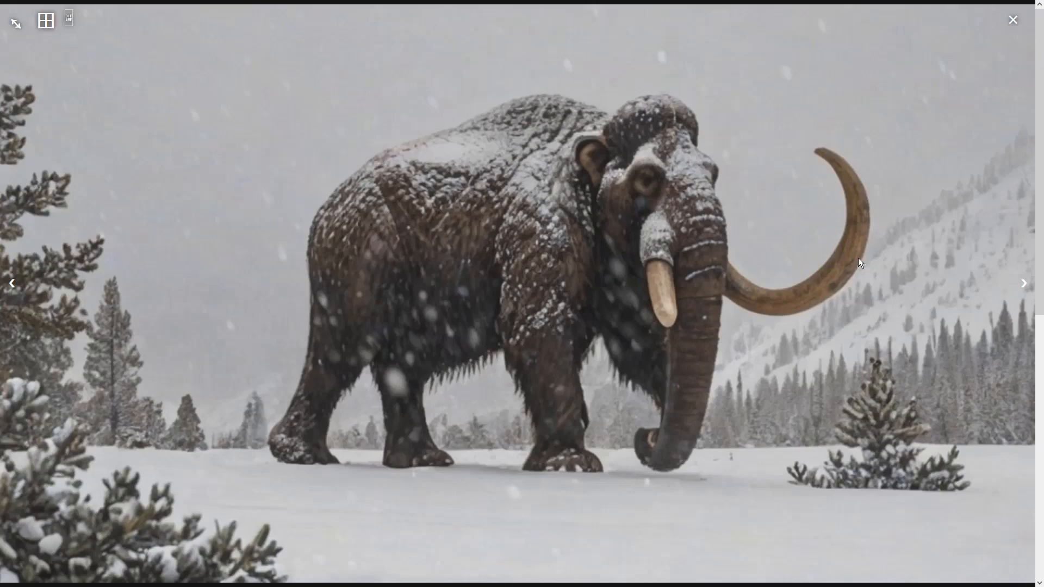
{"action": "left_click", "coordinate": [1022, 286]}
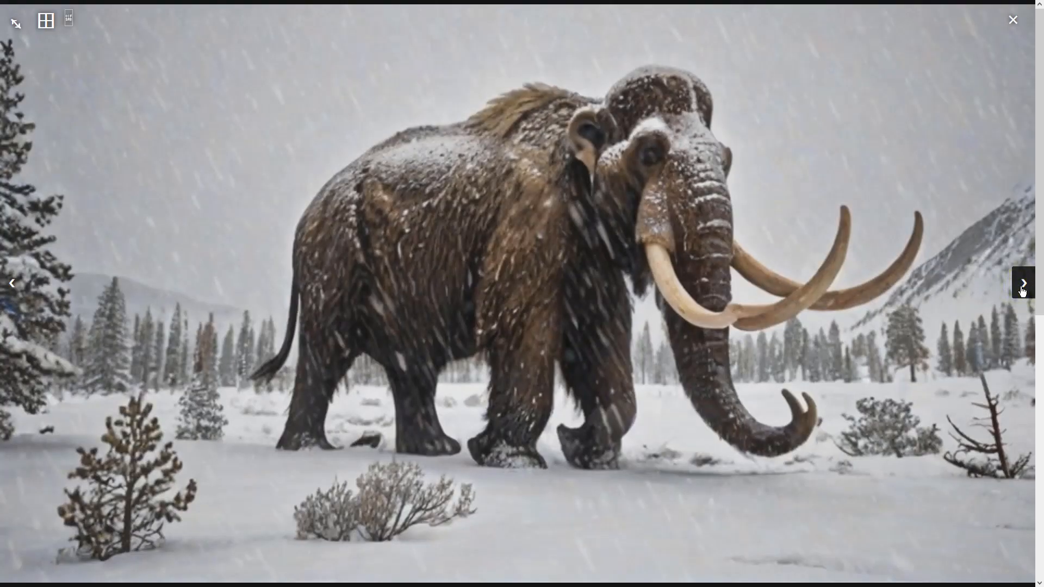
{"action": "left_click", "coordinate": [1023, 288]}
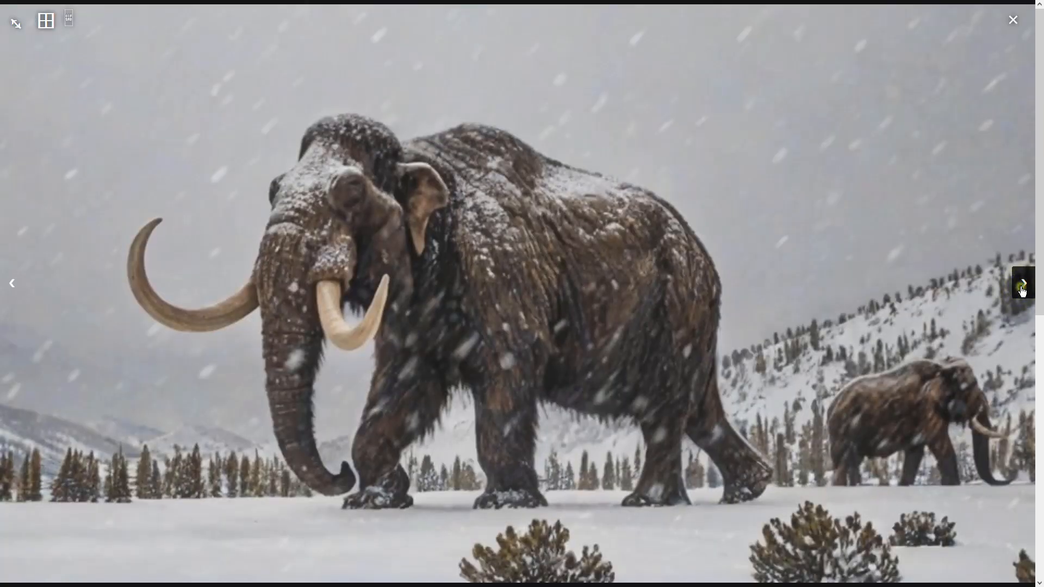
{"action": "left_click", "coordinate": [1022, 289]}
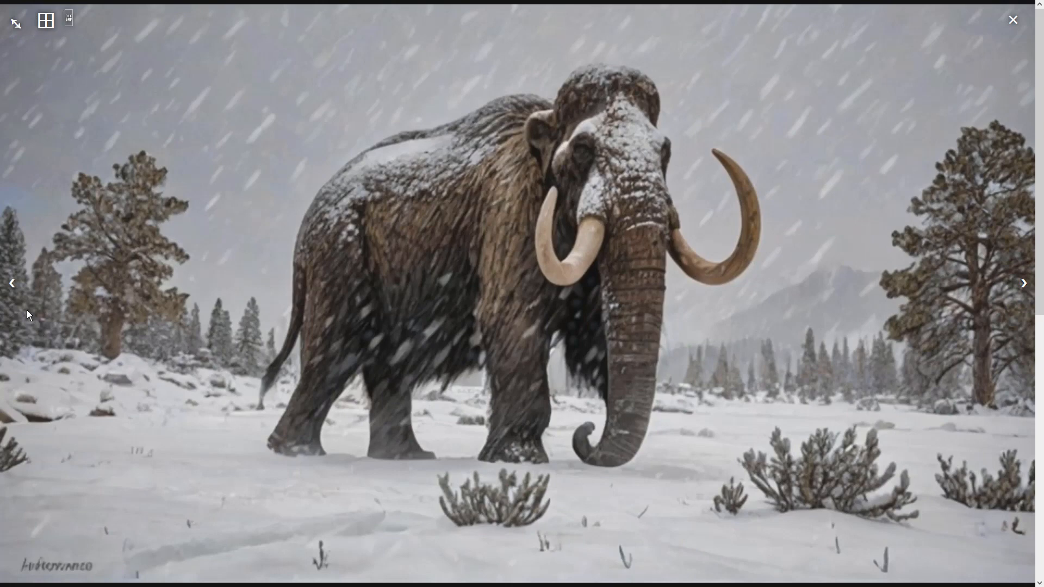
{"action": "left_click", "coordinate": [13, 284]}
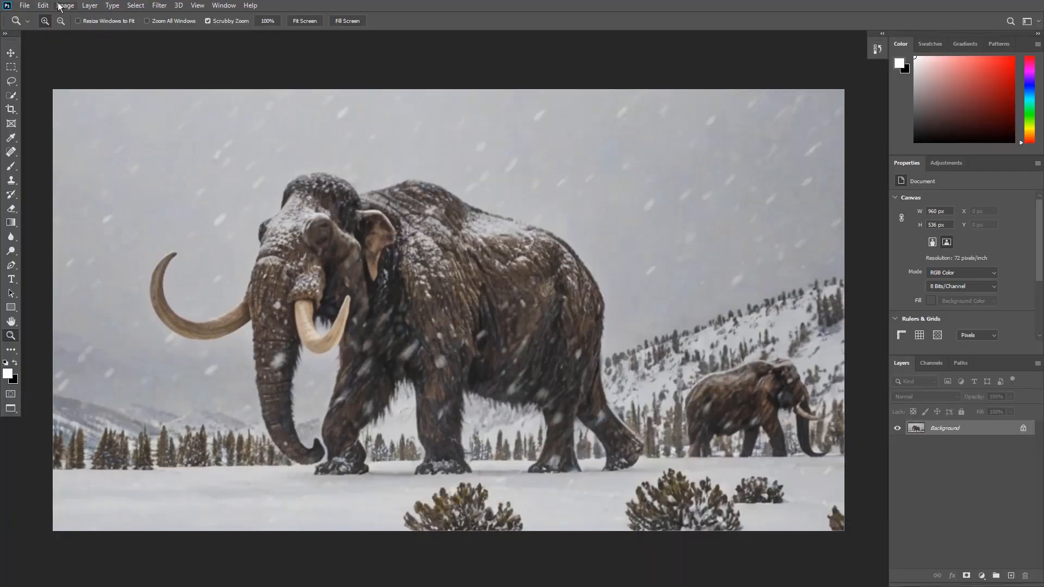
In Photoshop, apply a Vibrance adjustment to the two-mammoth image with vibrance +100 and saturation +100
{"action": "left_click", "coordinate": [61, 6]}
{"action": "mouse_move", "coordinate": [87, 33]}
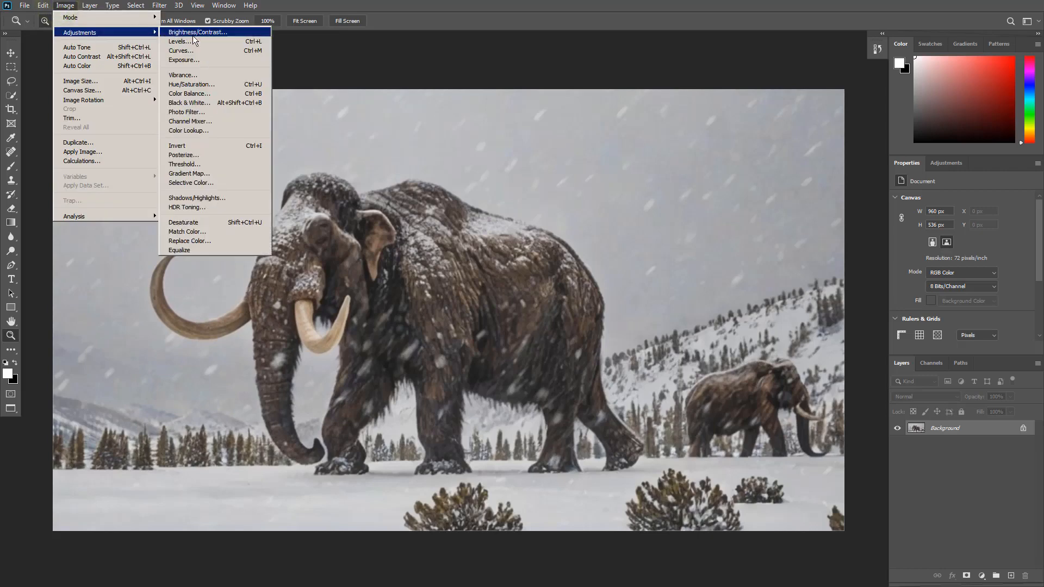
{"action": "left_click", "coordinate": [211, 75]}
{"action": "left_click_drag", "start_coordinate": [605, 188], "coordinate": [704, 187]}
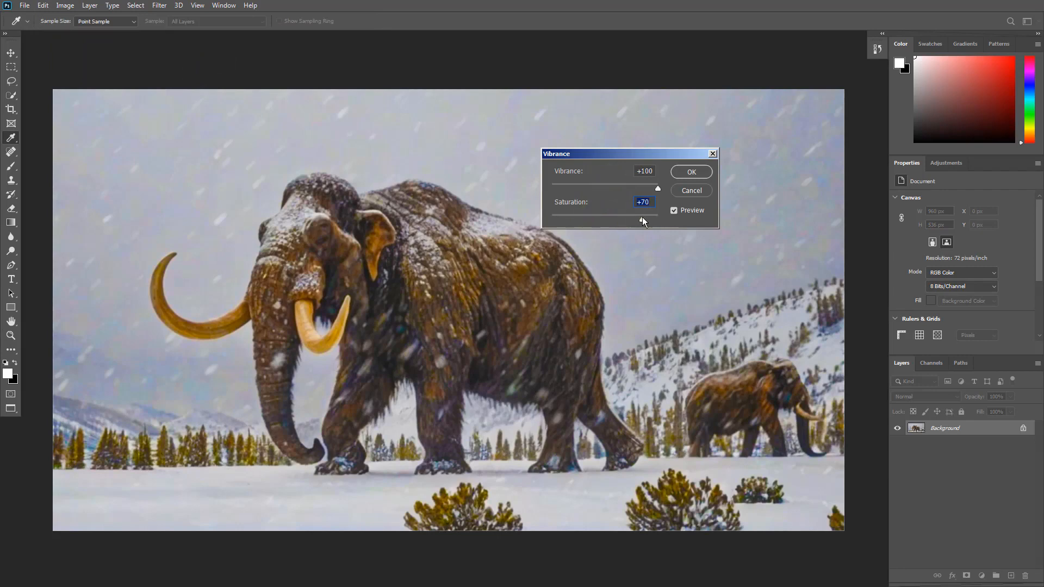
{"action": "left_click_drag", "start_coordinate": [643, 220], "coordinate": [661, 221]}
{"action": "left_click", "coordinate": [691, 171]}
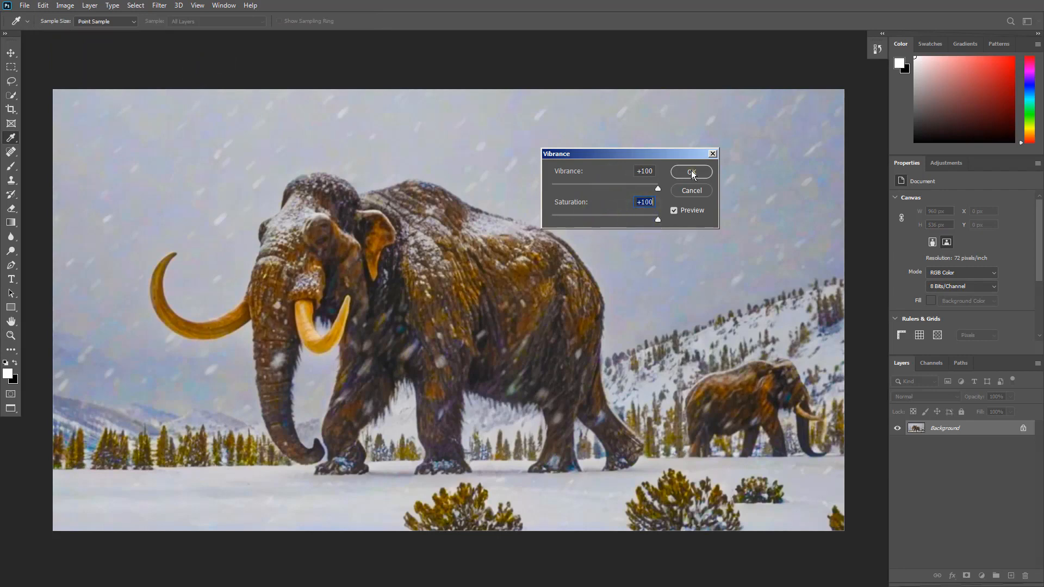
Apply the automatic contrast, tone and color corrections to the mammoth image
{"action": "key", "text": "z"}
{"action": "left_click", "coordinate": [65, 5]}
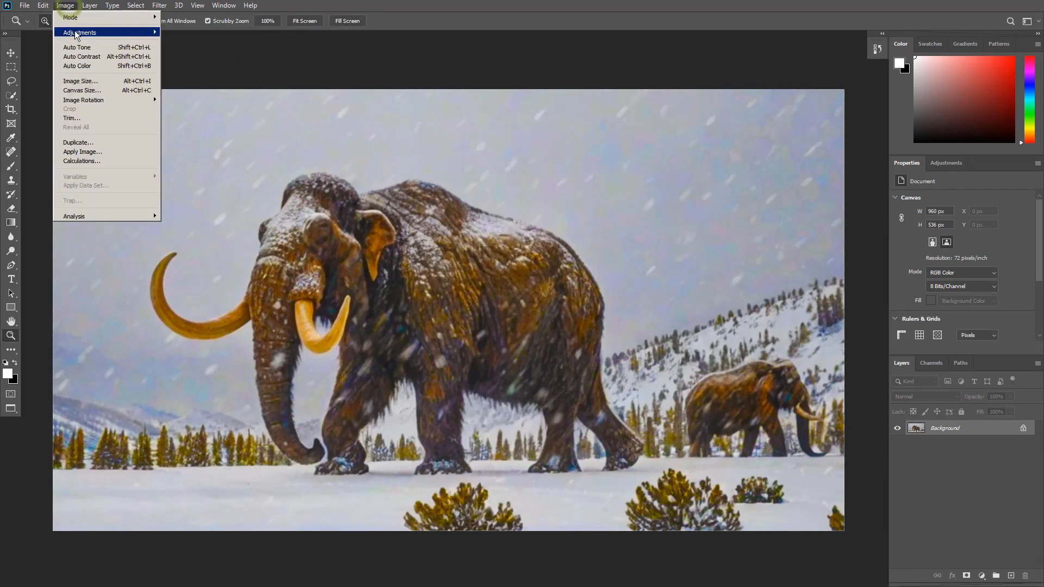
{"action": "left_click", "coordinate": [79, 58]}
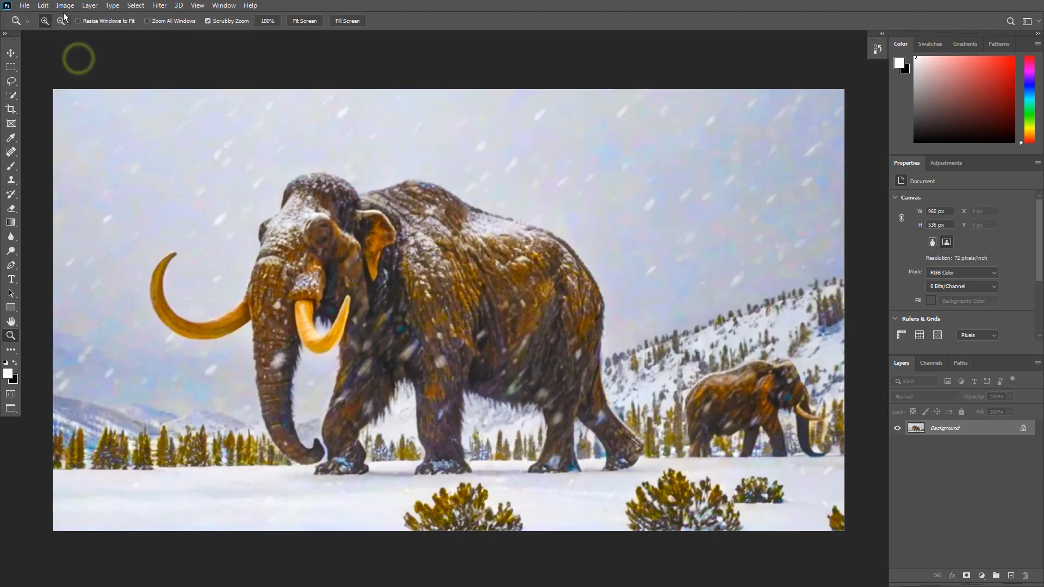
{"action": "left_click", "coordinate": [64, 5]}
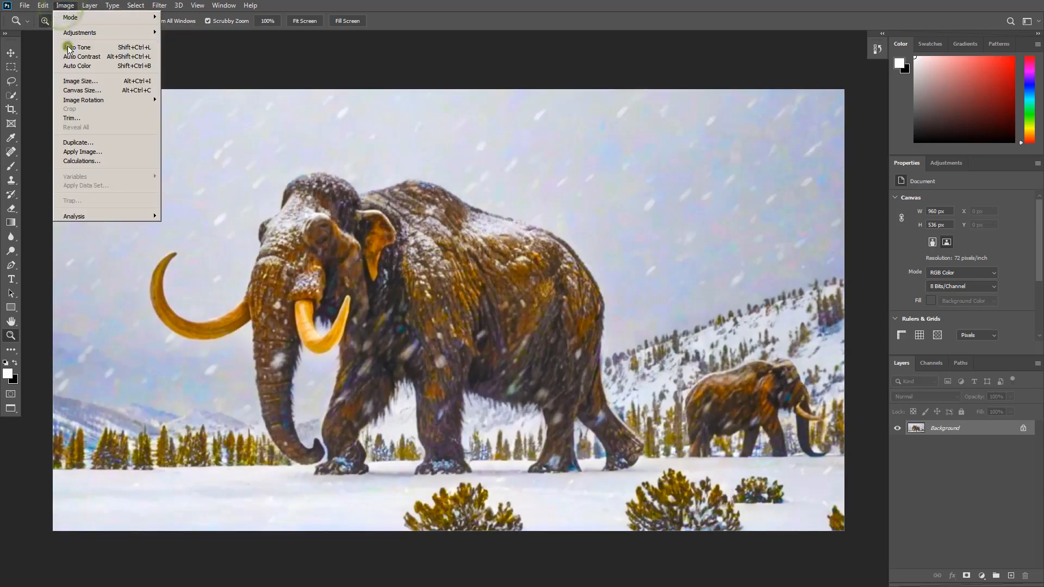
{"action": "left_click", "coordinate": [68, 46]}
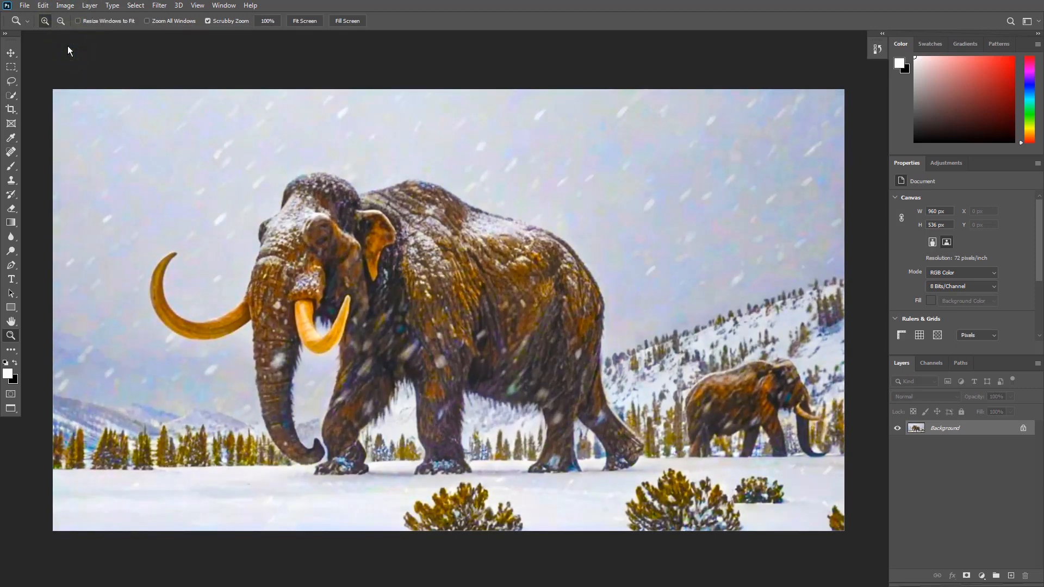
{"action": "left_click", "coordinate": [65, 5]}
{"action": "left_click", "coordinate": [72, 66]}
Apply a Levels adjustment to the mammoth image, shifting the midtone input slightly toward the highlights to darken the midtones
{"action": "left_click", "coordinate": [64, 7]}
{"action": "mouse_move", "coordinate": [81, 32]}
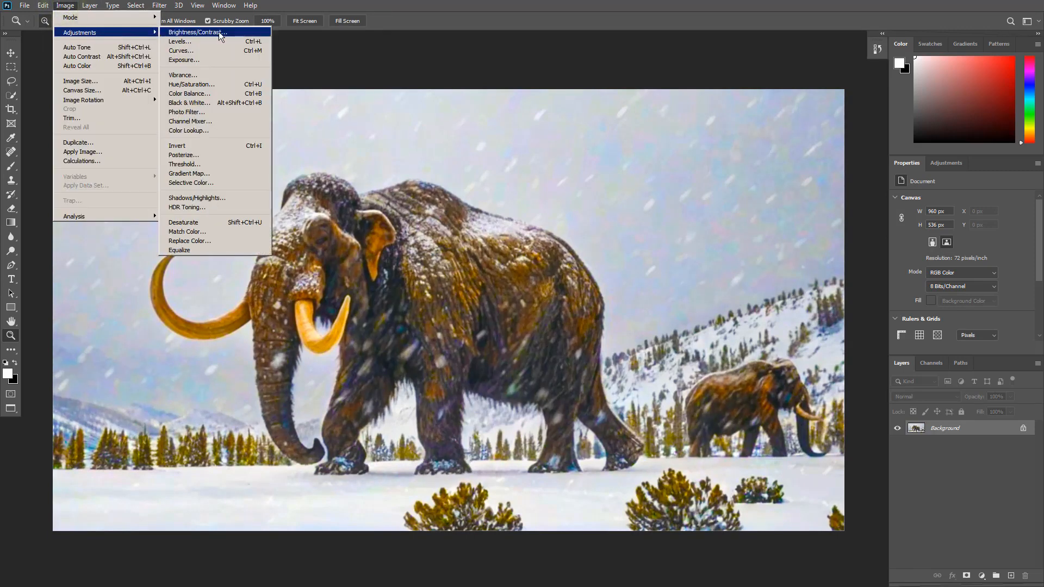
{"action": "left_click", "coordinate": [223, 41]}
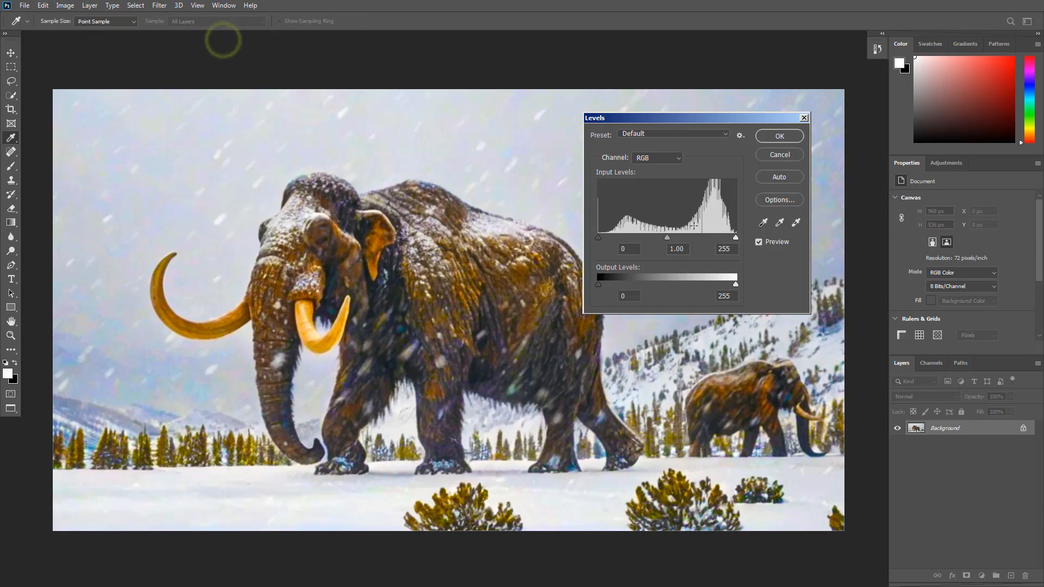
{"action": "left_click_drag", "start_coordinate": [667, 237], "coordinate": [678, 239]}
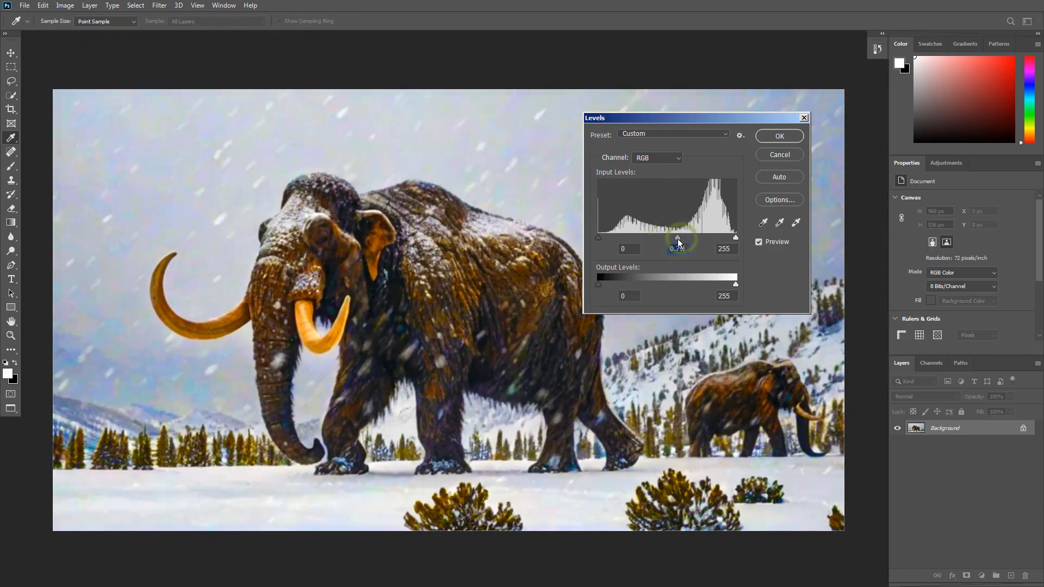
{"action": "left_click", "coordinate": [779, 138]}
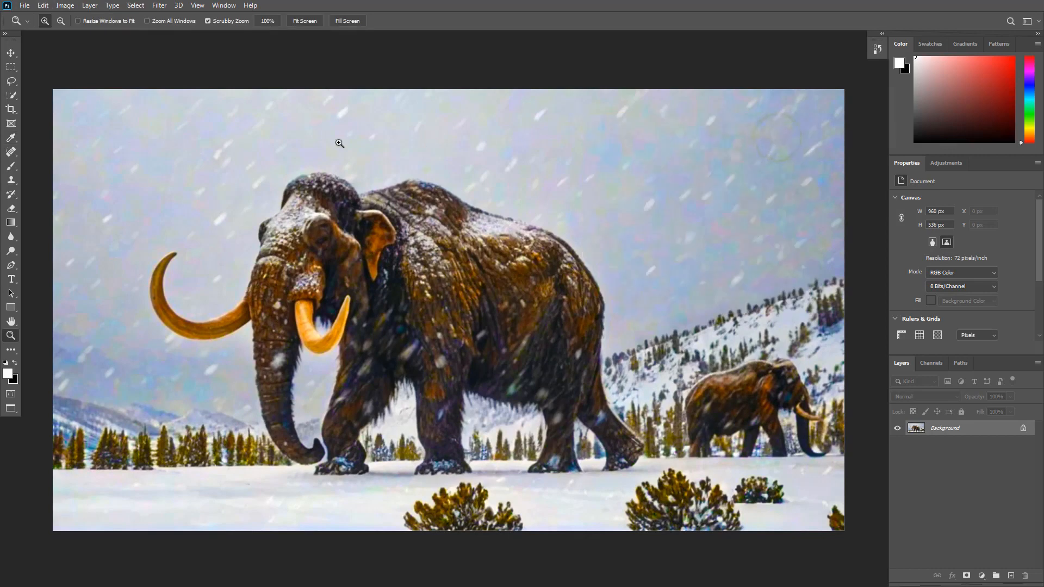
Apply an Exposure adjustment to the mammoth image with exposure +0.29 and offset -0.0059
{"action": "left_click", "coordinate": [67, 6]}
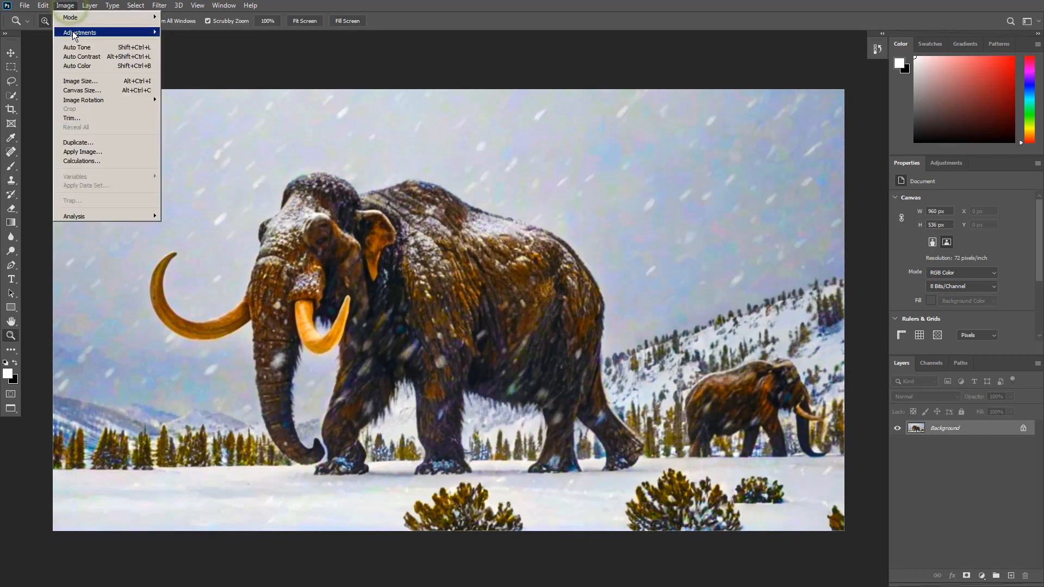
{"action": "mouse_move", "coordinate": [81, 32]}
{"action": "left_click", "coordinate": [197, 58]}
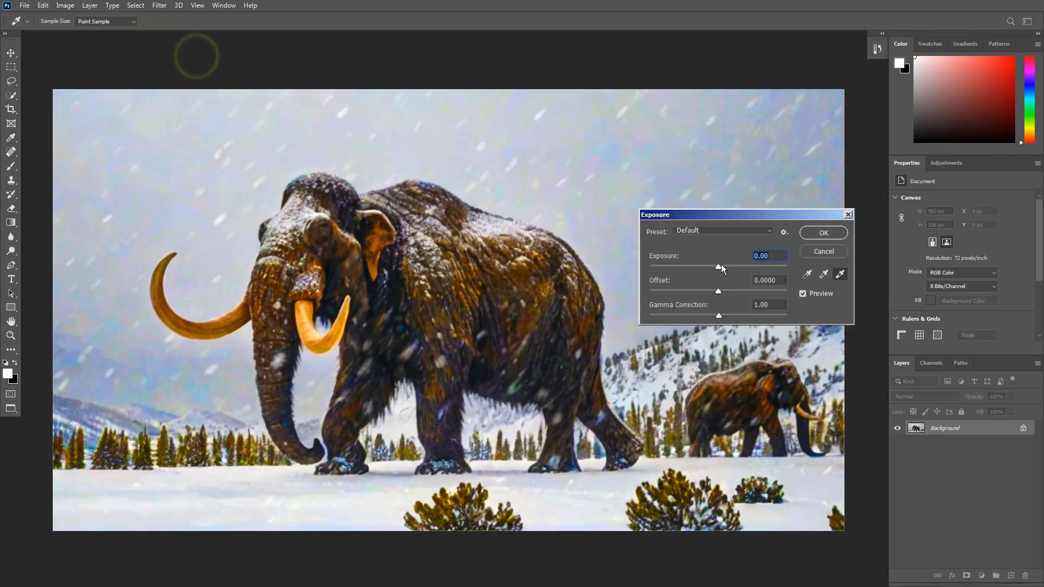
{"action": "left_click", "coordinate": [720, 265]}
{"action": "left_click_drag", "start_coordinate": [719, 263], "coordinate": [721, 265]}
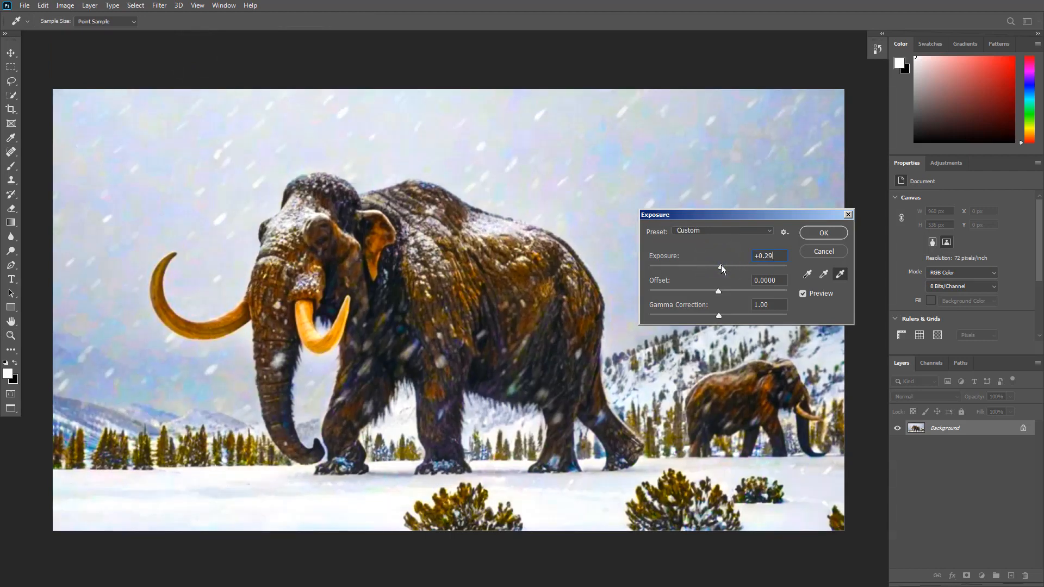
{"action": "left_click_drag", "start_coordinate": [721, 265], "coordinate": [719, 266]}
{"action": "left_click", "coordinate": [722, 266]}
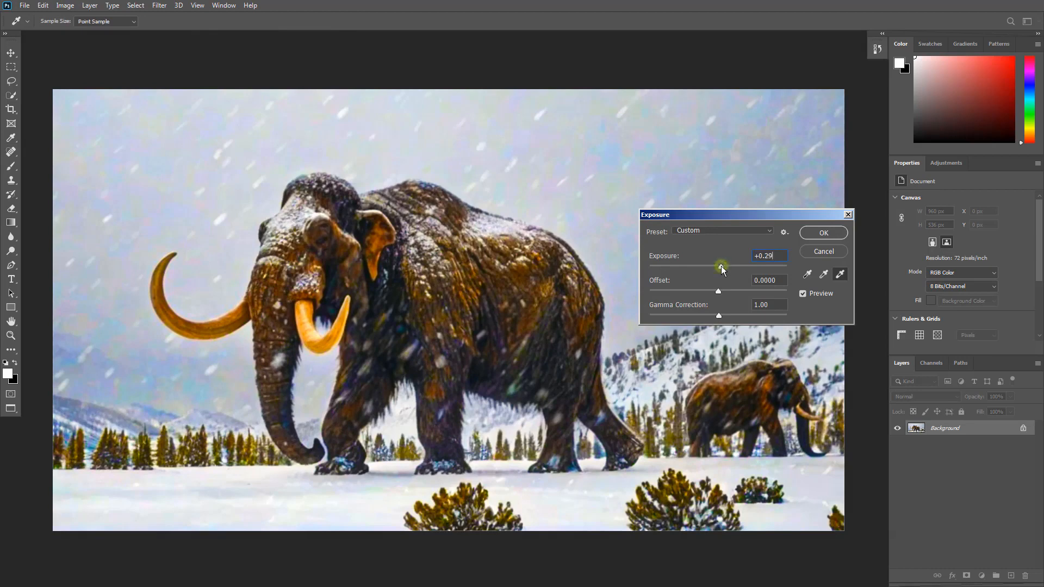
{"action": "left_click", "coordinate": [716, 292]}
{"action": "left_click_drag", "start_coordinate": [717, 292], "coordinate": [716, 292]}
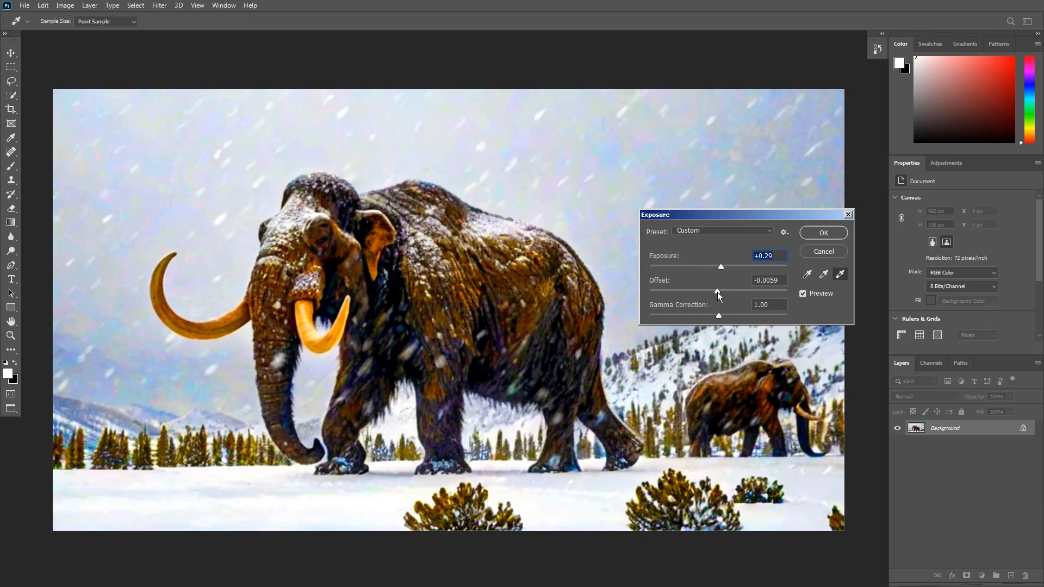
{"action": "left_click", "coordinate": [813, 233]}
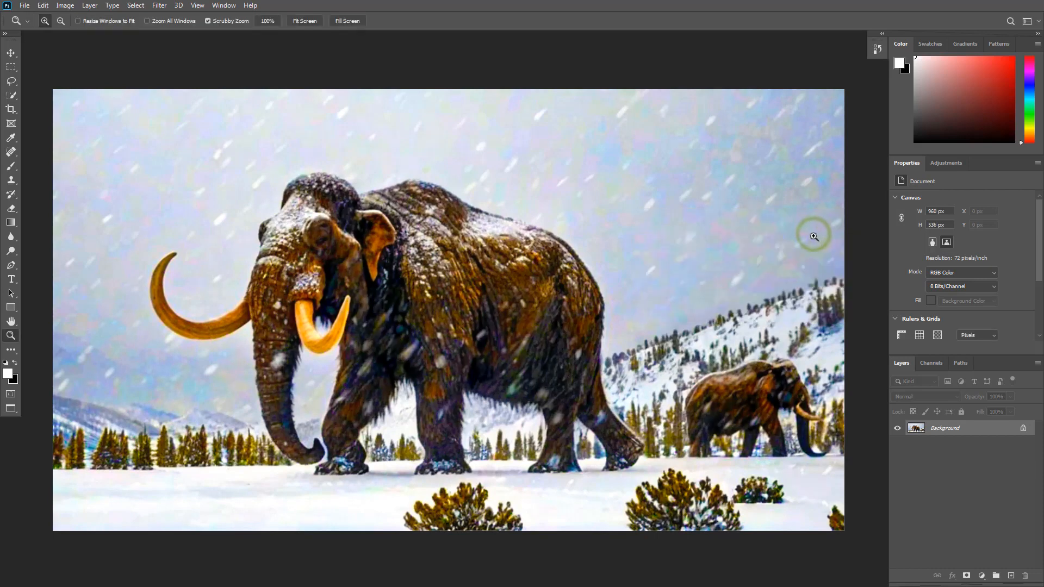
Compare the original image snapshot with the Exposure state in the history several times, ending on the Exposure state
{"action": "left_click", "coordinate": [875, 53]}
{"action": "left_click", "coordinate": [832, 62]}
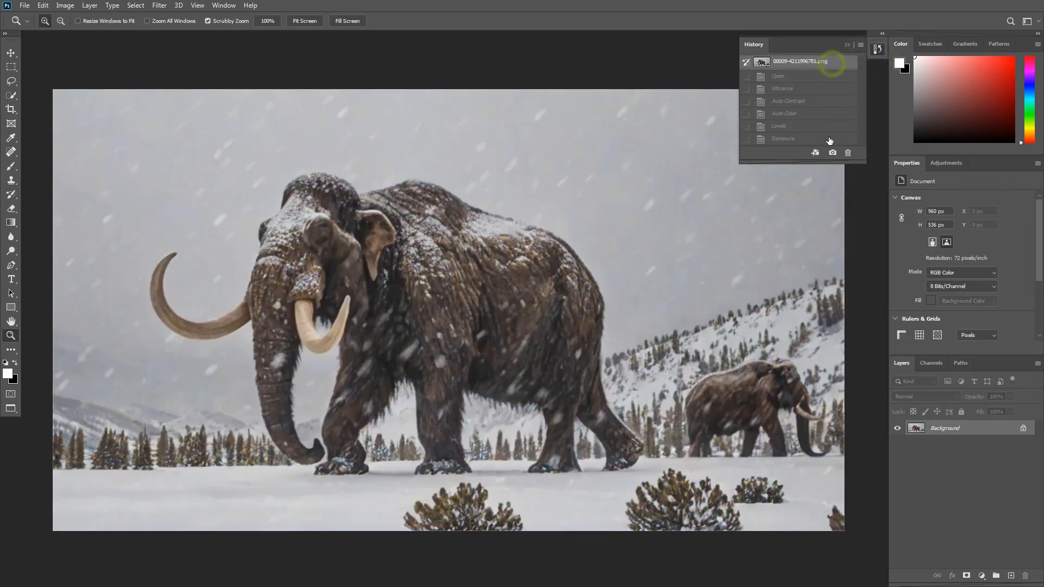
{"action": "left_click", "coordinate": [827, 139]}
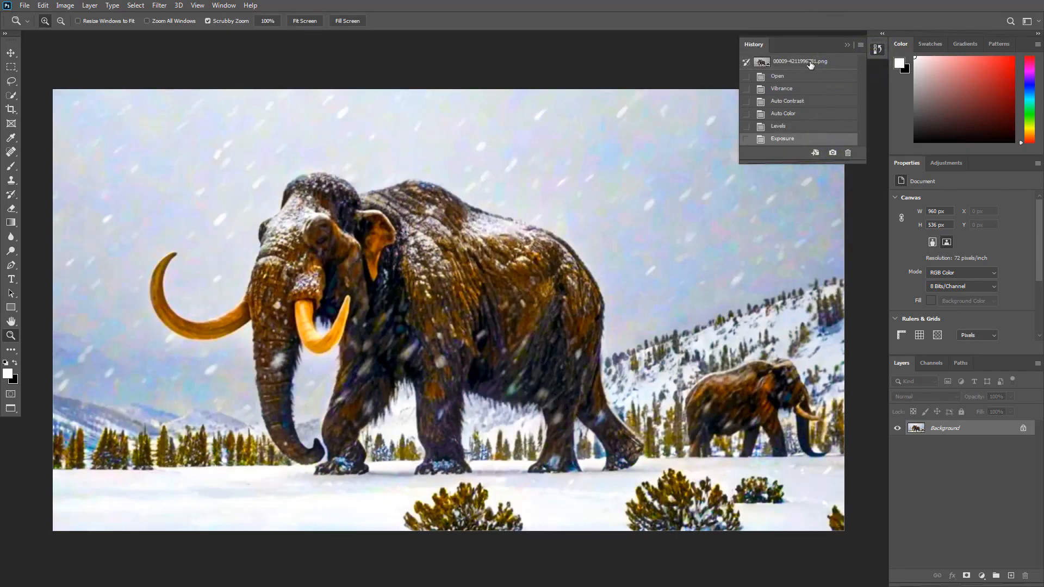
{"action": "left_click", "coordinate": [809, 61]}
{"action": "left_click", "coordinate": [803, 139]}
{"action": "left_click", "coordinate": [809, 63]}
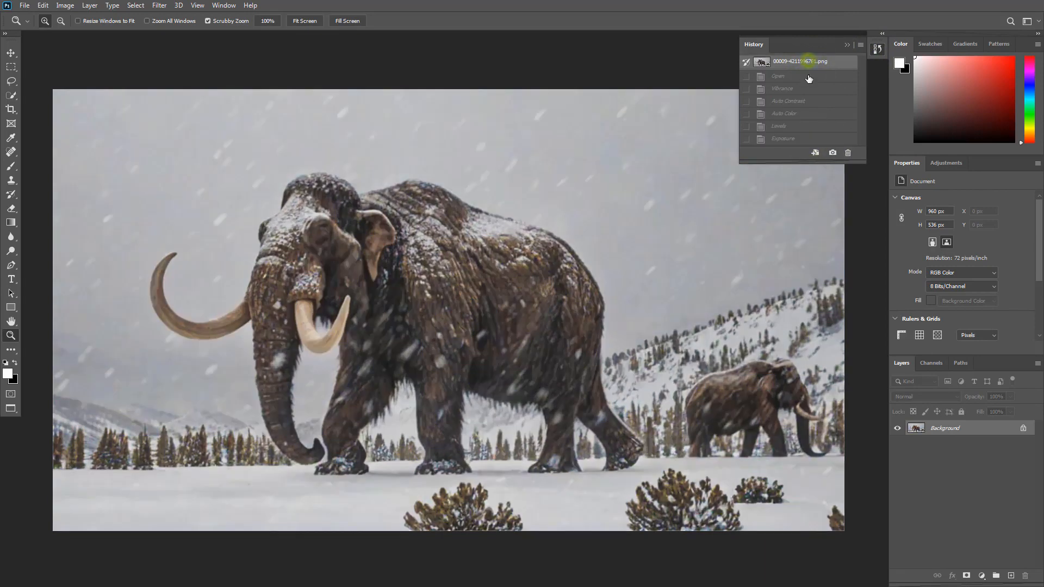
{"action": "left_click", "coordinate": [800, 140]}
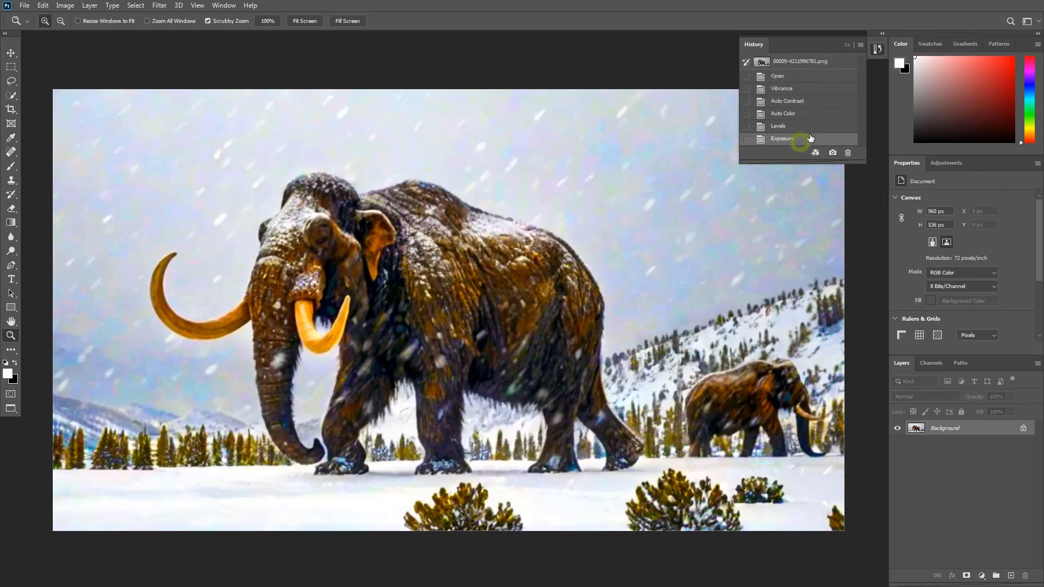
{"action": "left_click", "coordinate": [877, 49]}
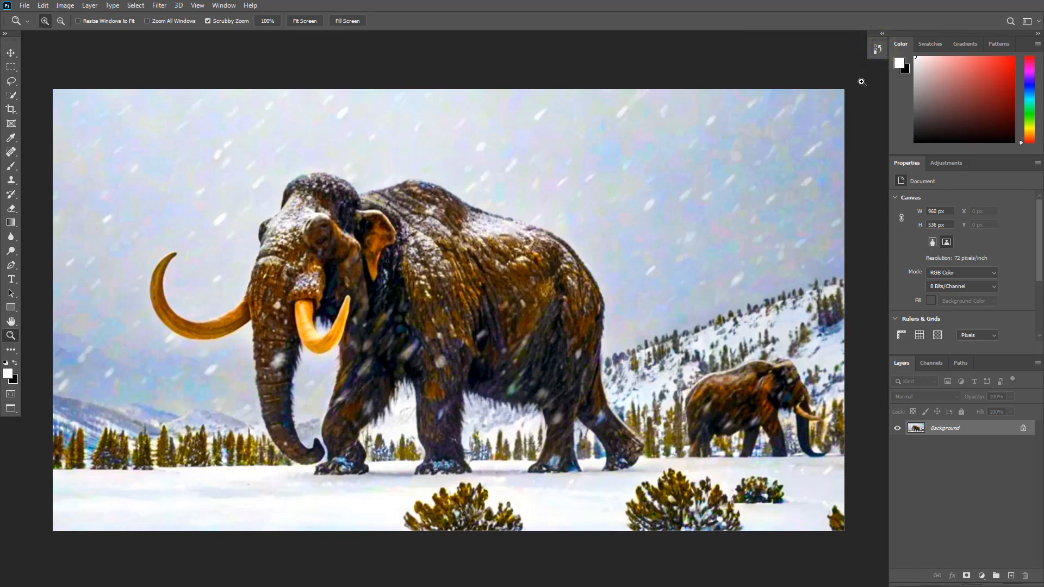